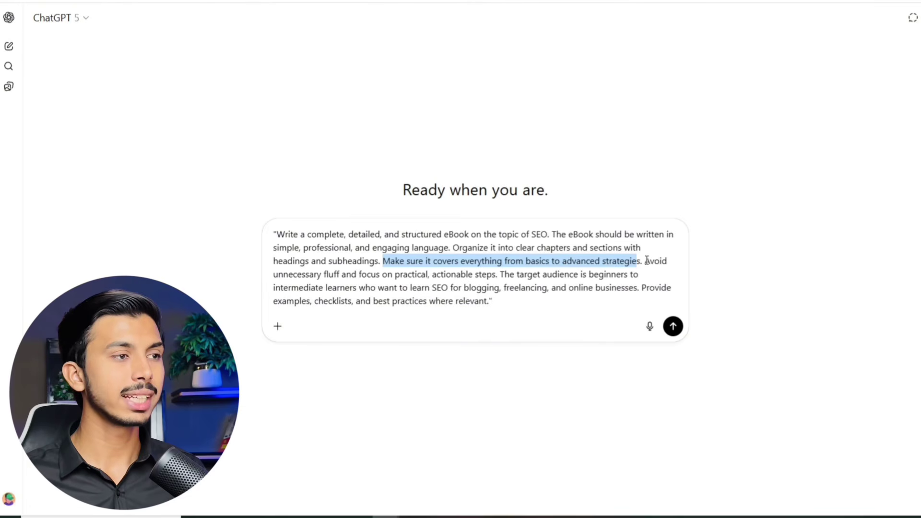
Step: Check and submit the prompt requesting a complete, structured SEO eBook with examples, checklists and best practices for beginner to intermediate learners
double_click(651, 261)
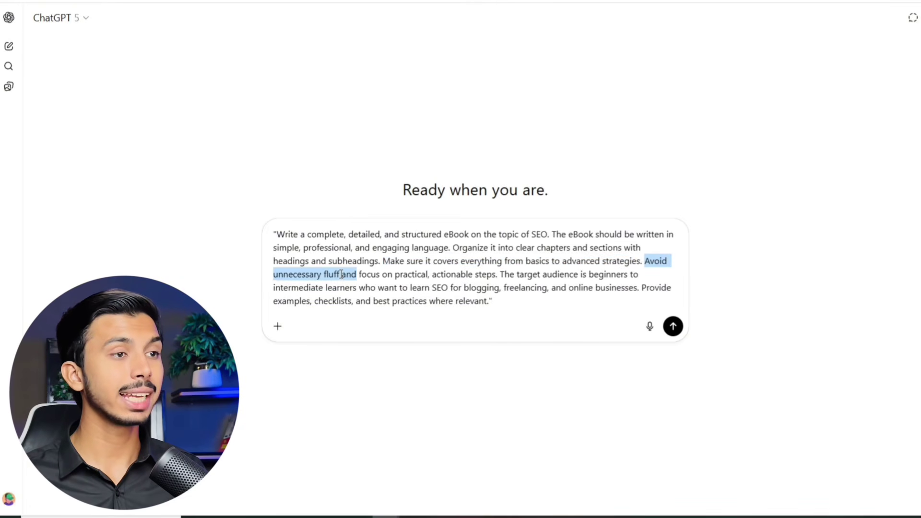
left_click_drag(500, 275, 460, 301)
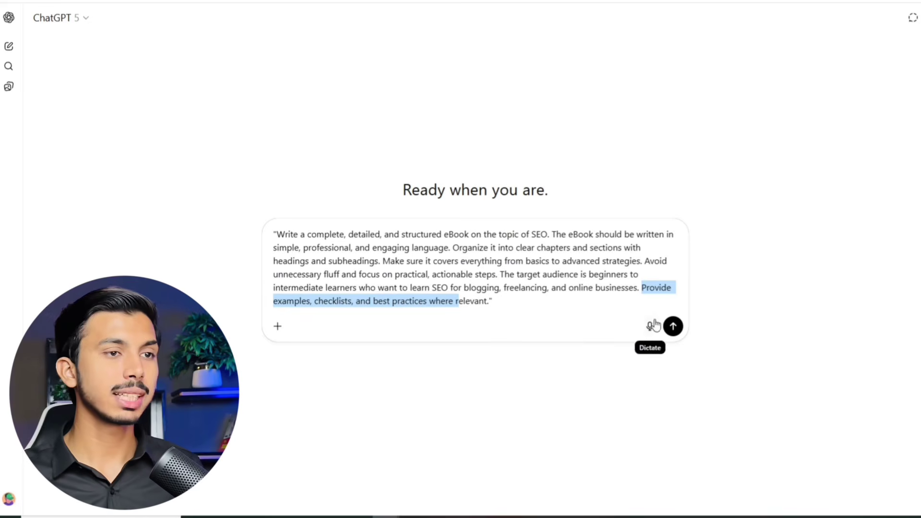
left_click(673, 326)
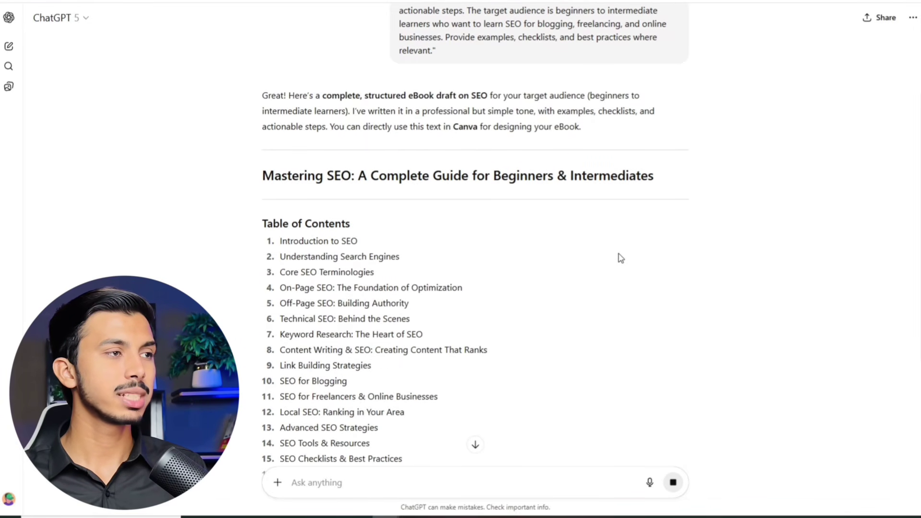
Step: Review the generated SEO eBook draft, from its table of contents through the individual chapters
scroll(618, 256, "up", 6)
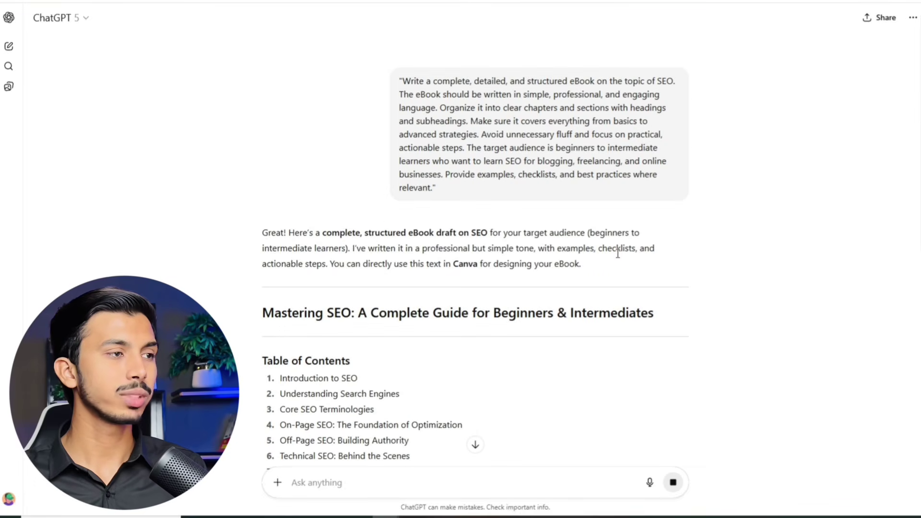
scroll(618, 254, "down", 6)
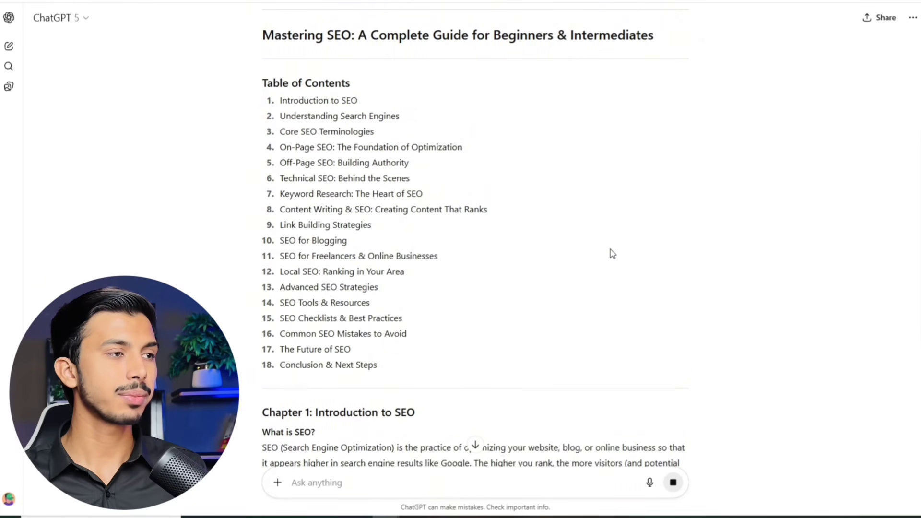
scroll(583, 238, "up", 6)
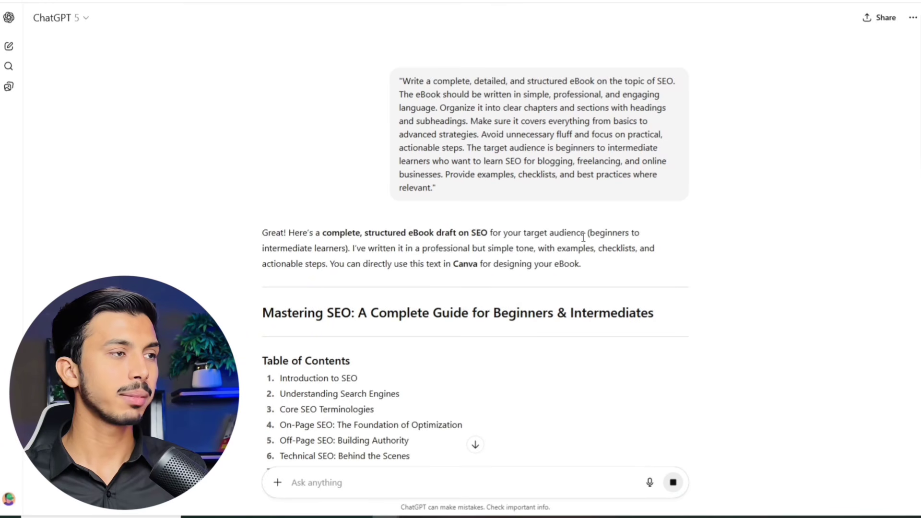
scroll(583, 238, "down", 12)
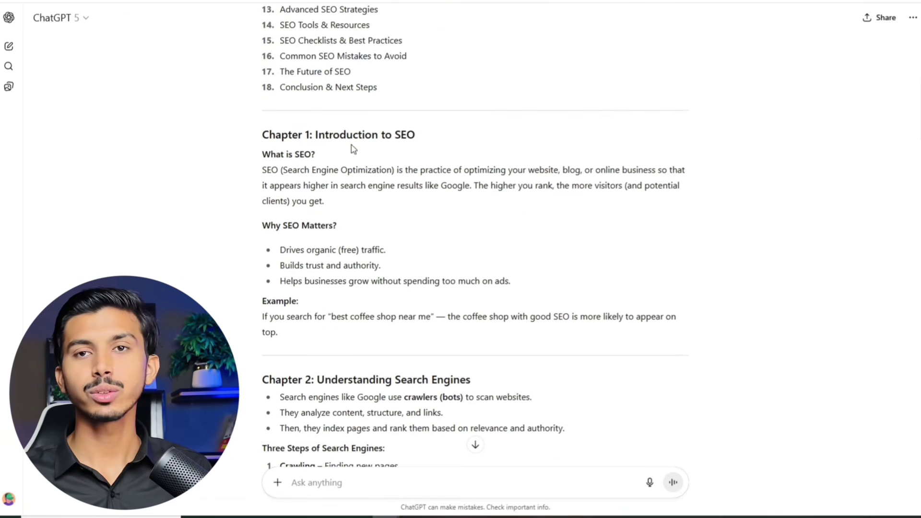
scroll(354, 149, "down", 12)
scroll(286, 242, "down", 9)
scroll(401, 248, "down", 11)
scroll(410, 288, "down", 18)
scroll(403, 278, "down", 4)
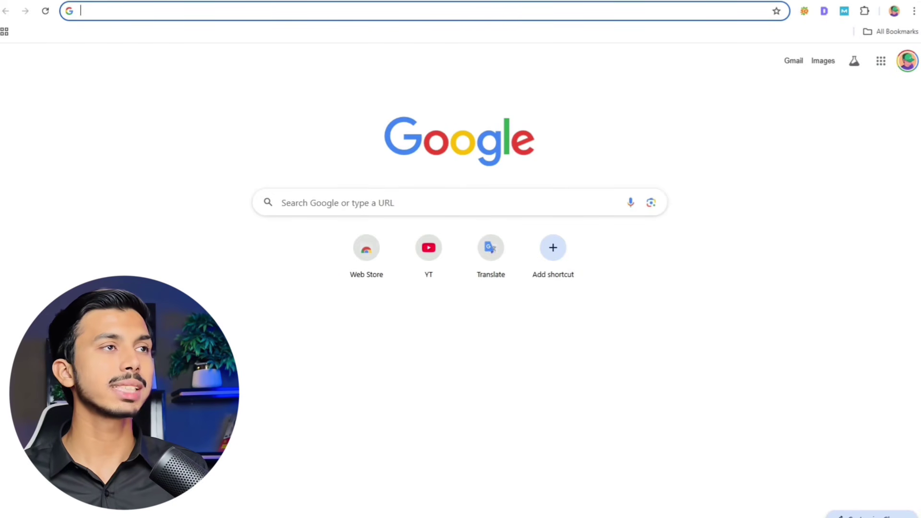
Step: Switch to Canva by opening canva.com in the browser
type("canva")
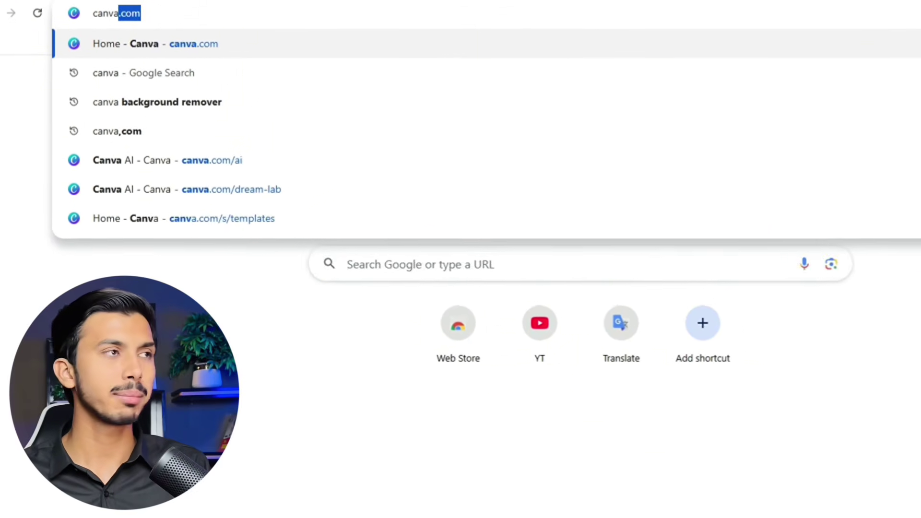
type(".c")
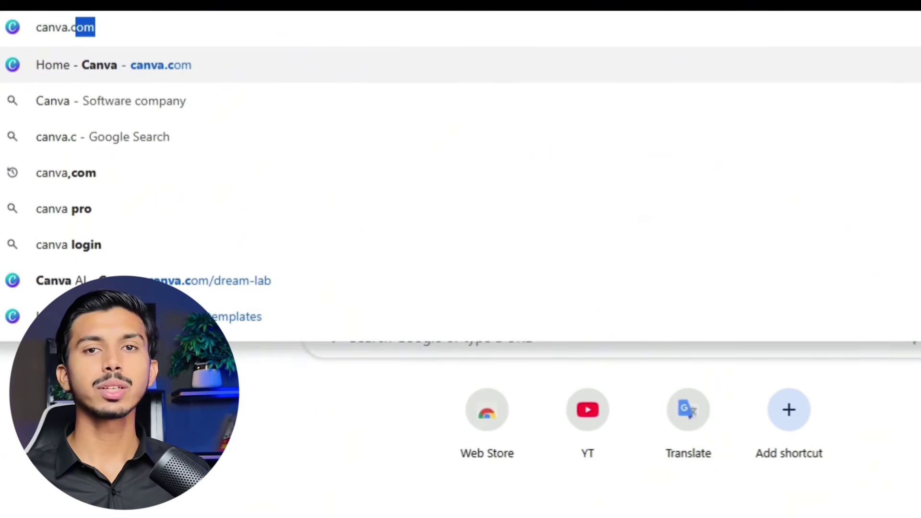
type("o")
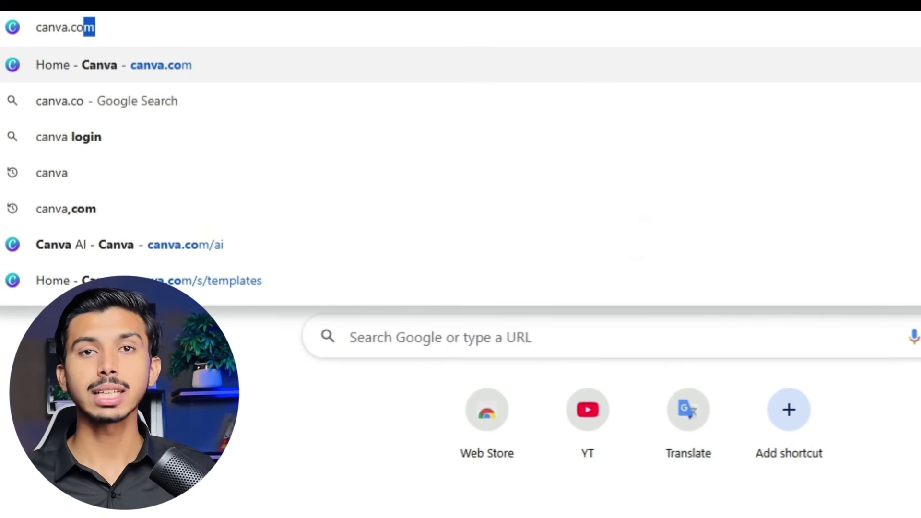
key("Return")
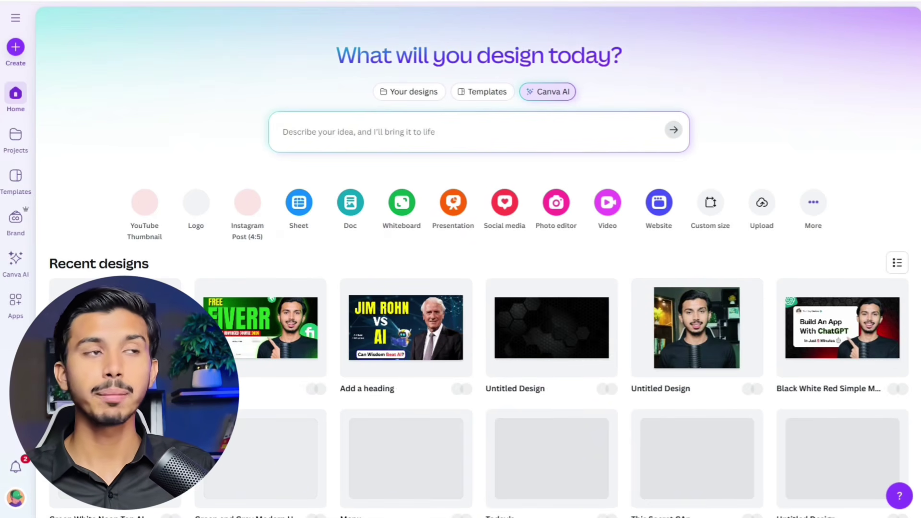
Step: Search the new-design types for "ebook" and choose the 512 × 800 px Ebook Cover format
left_click(15, 179)
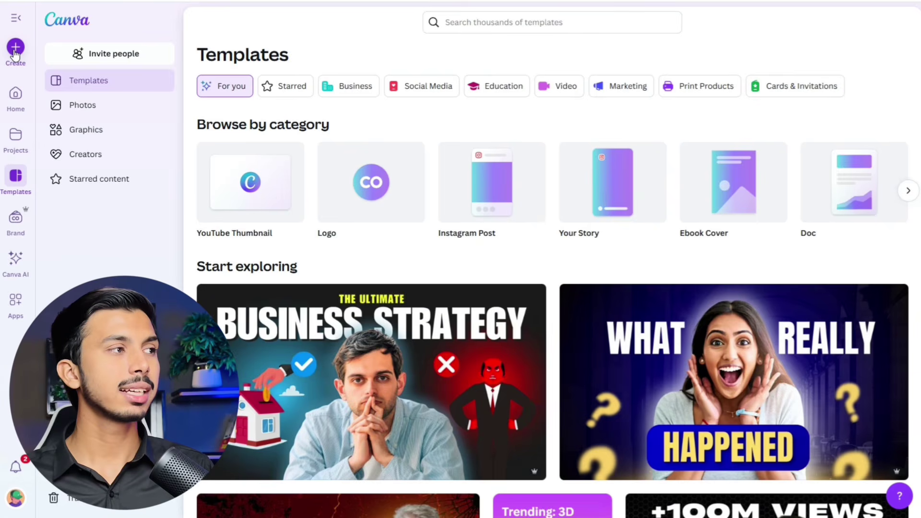
left_click(15, 48)
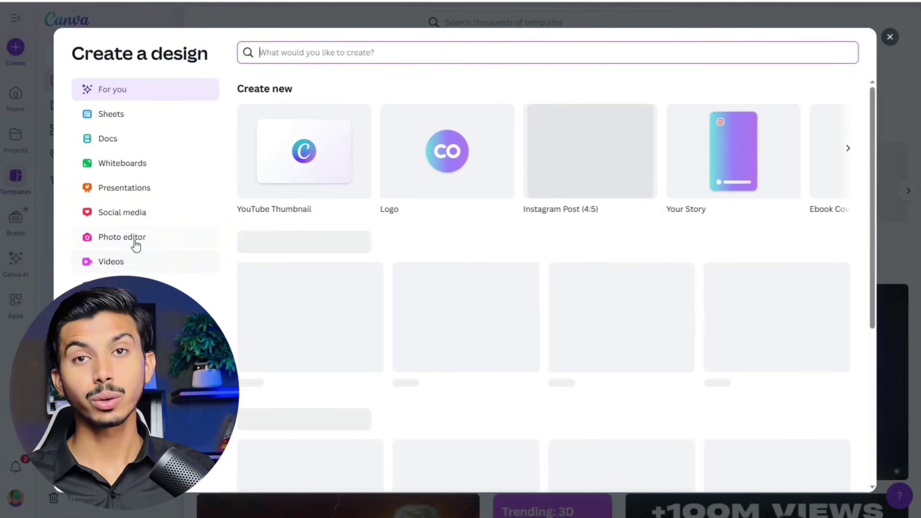
type("ebook")
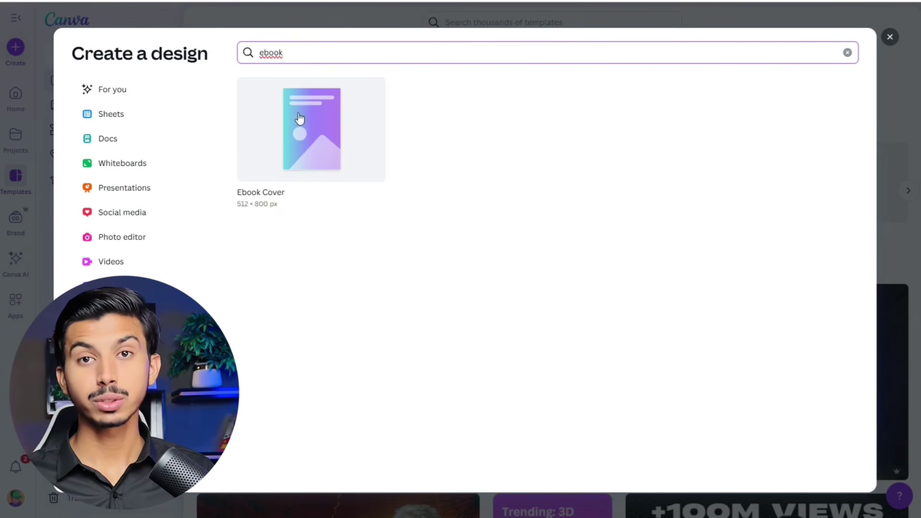
left_click(305, 145)
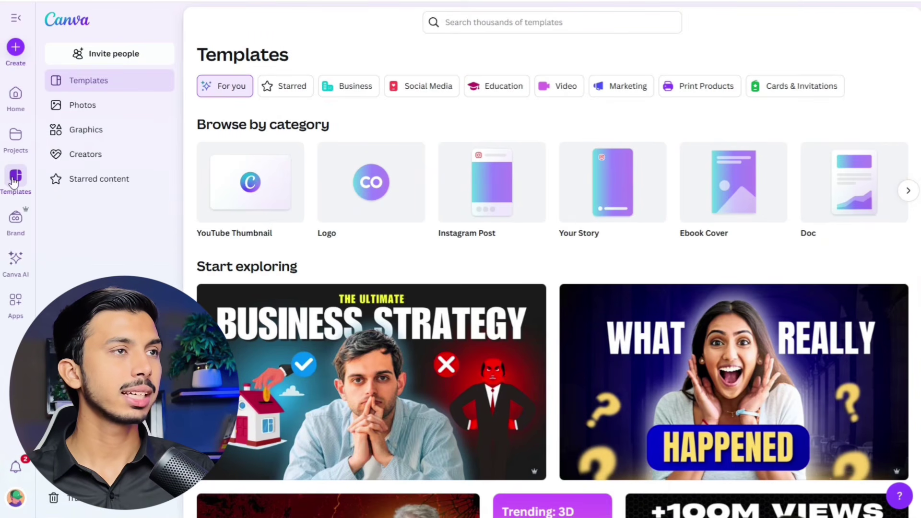
Step: Search the template library for "ebook" and look through the cover designs
left_click(479, 22)
type("ebook")
key("Return")
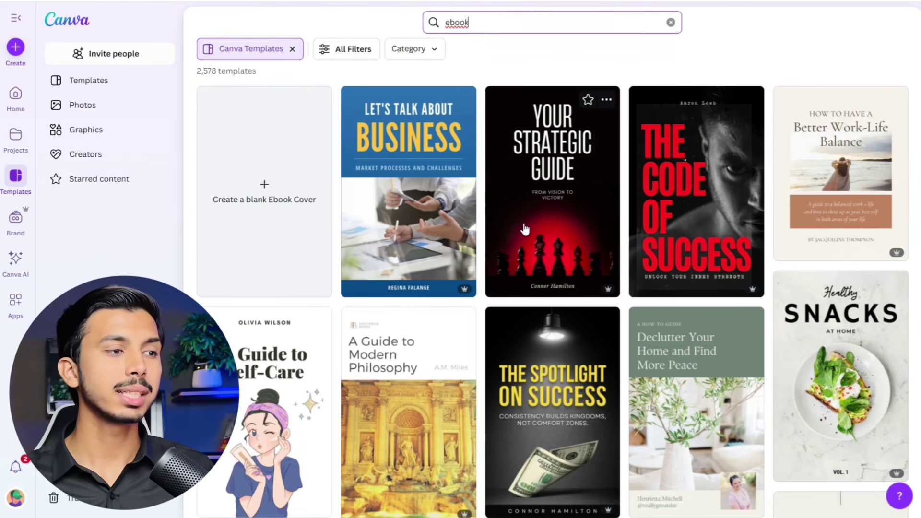
scroll(525, 229, "down", 3)
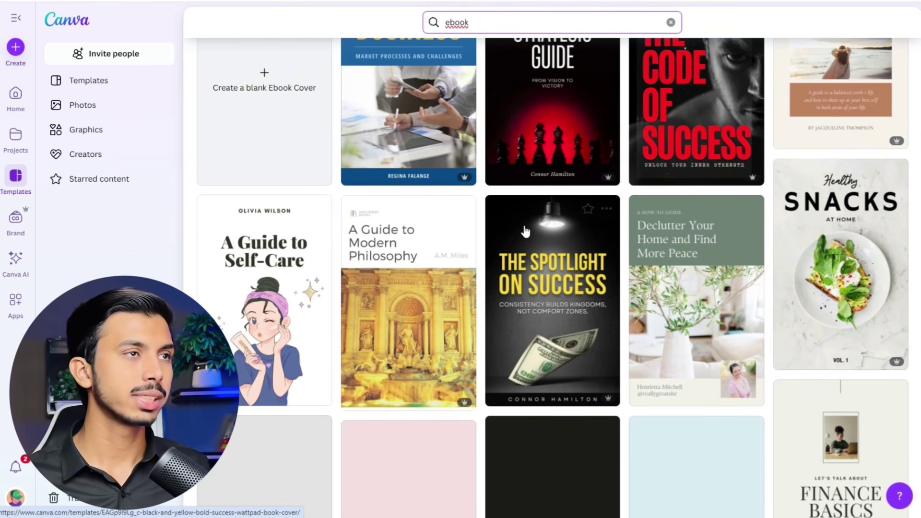
Step: Search the templates for "ebook seo" and open the "Blue Orange Modern Custom SEO Service Instagram Post" template for customizing
left_click(476, 23)
type("seo")
key("Return")
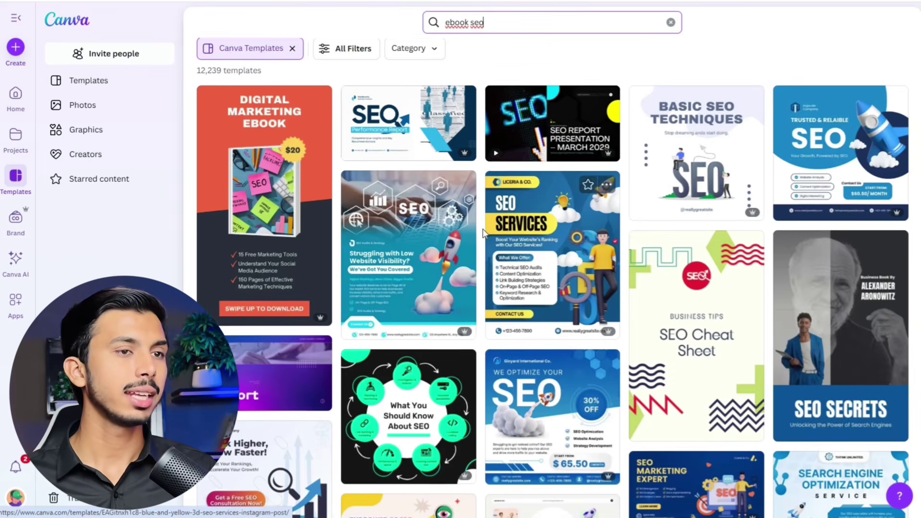
scroll(484, 233, "down", 6)
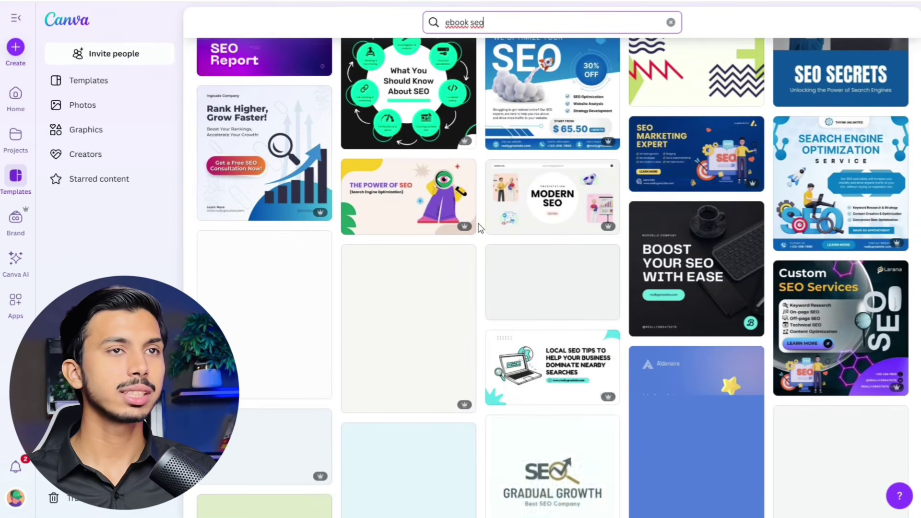
scroll(588, 175, "down", 3)
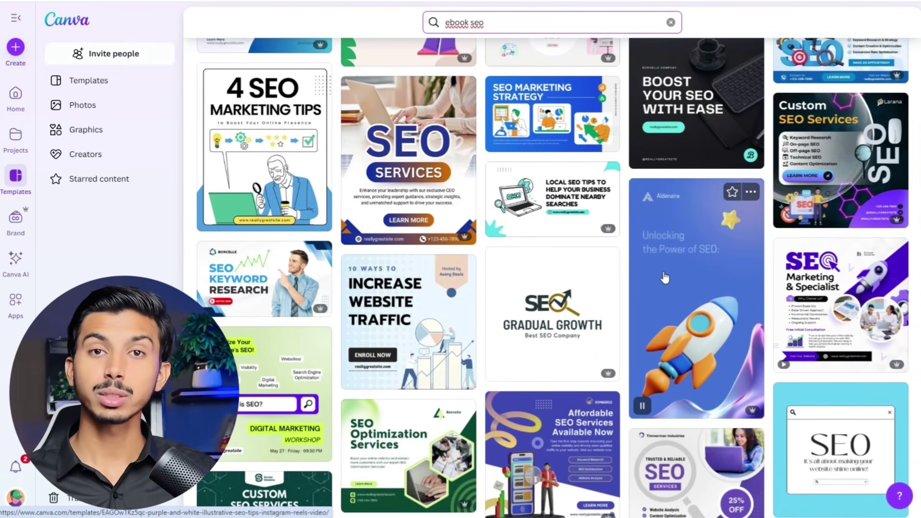
scroll(670, 279, "down", 4)
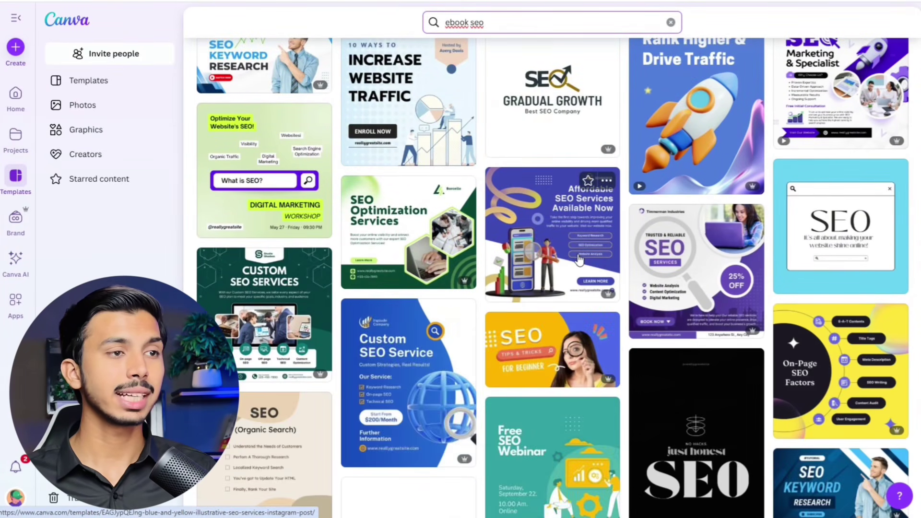
scroll(578, 259, "down", 3)
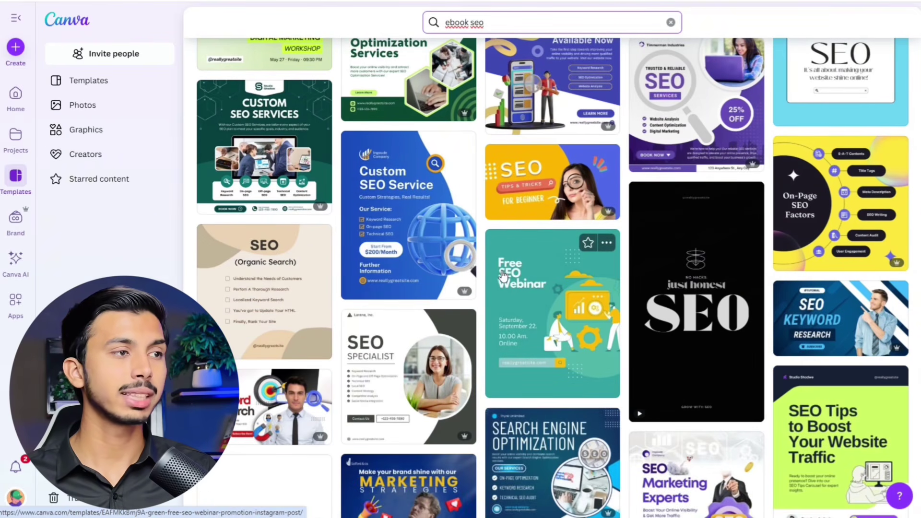
left_click(436, 229)
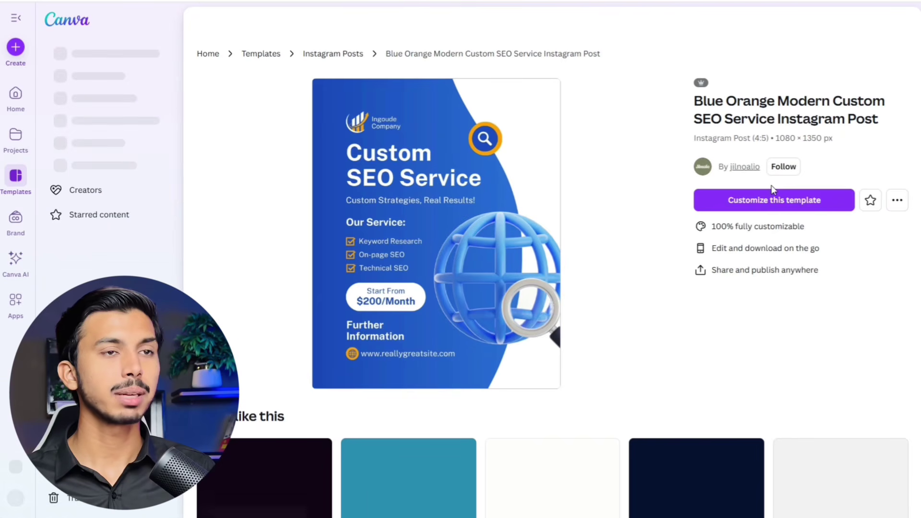
left_click(773, 188)
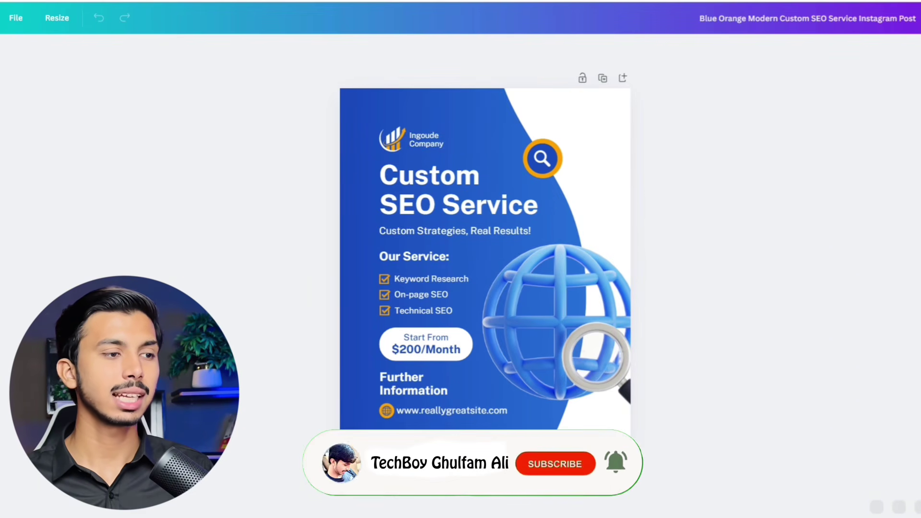
Step: Add two blank pages after the cover page of the design
scroll(458, 388, "down", 8)
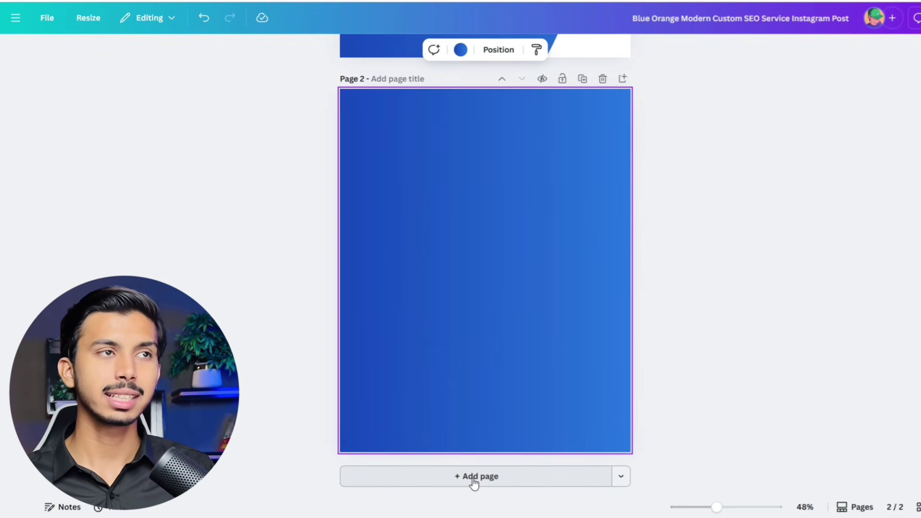
left_click(474, 480)
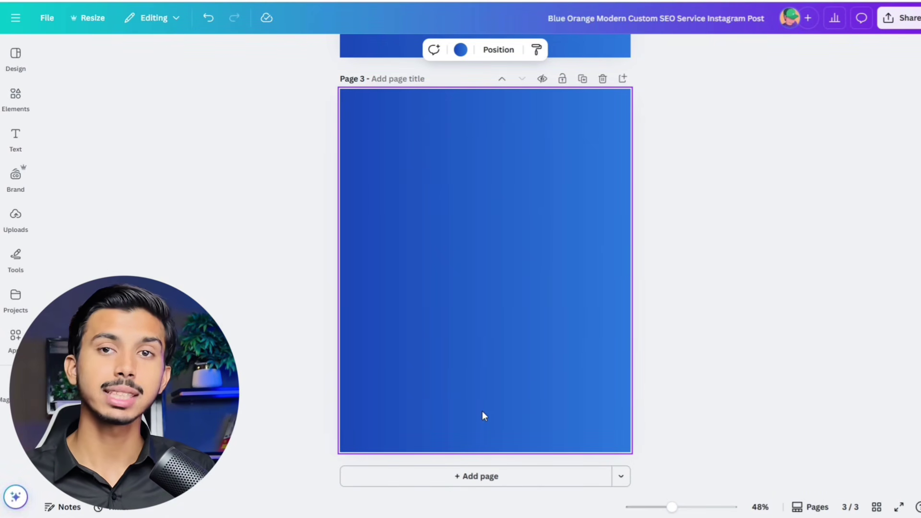
Step: Replace the "Ingoude Company" text beside the logo on page 1 with the creator's channel name
scroll(483, 416, "up", 1)
scroll(482, 416, "up", 15)
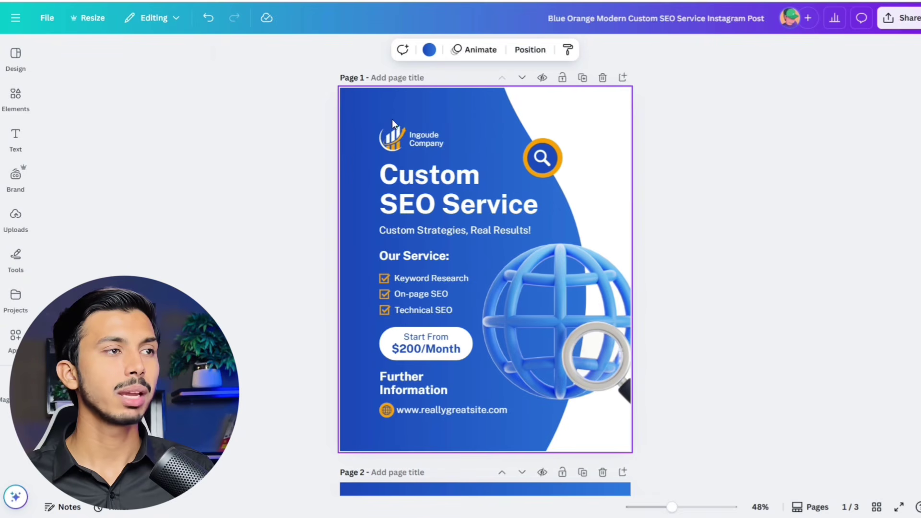
left_click(427, 136)
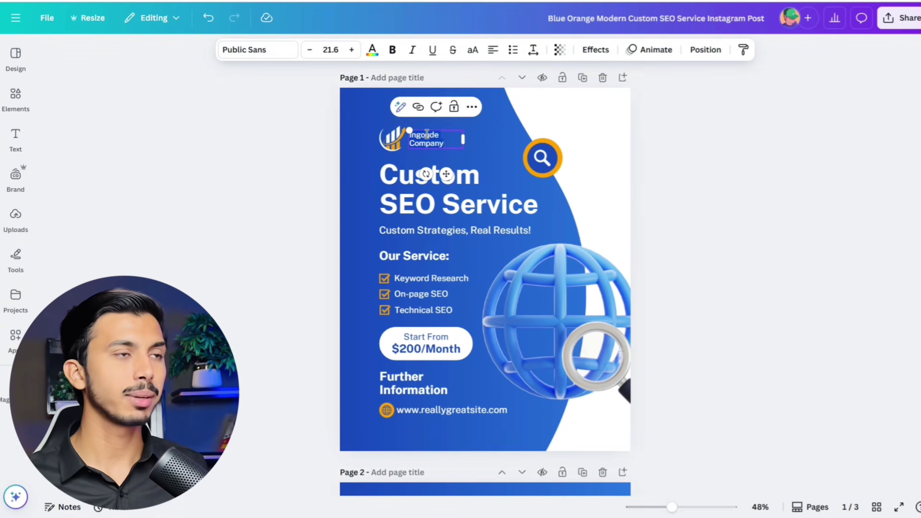
type("TechBoy Ghulfam")
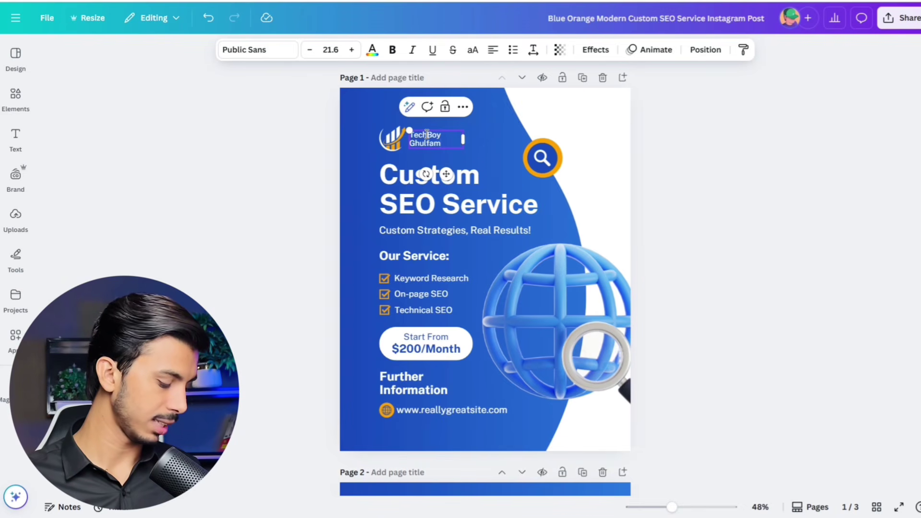
Step: Search the graphics elements for "search" and add the magnifying glass with the orange handle to page 1
left_click(392, 142)
left_click(15, 96)
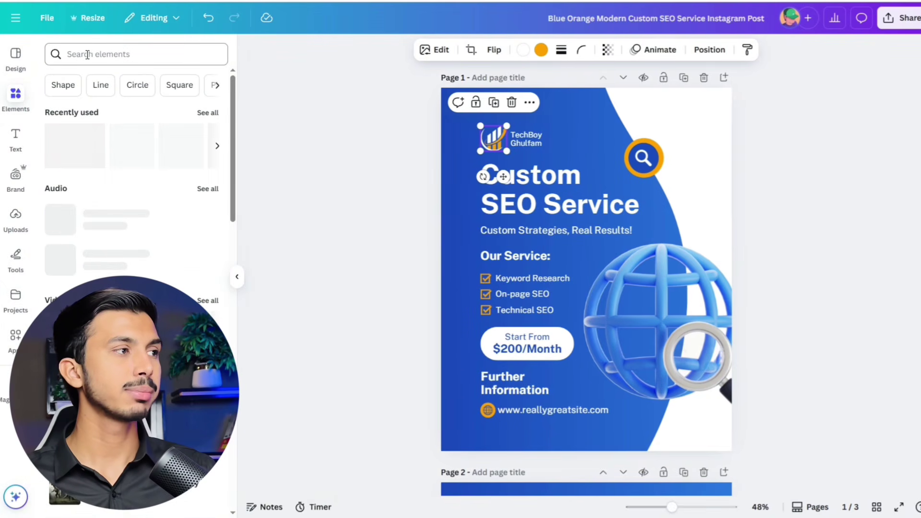
left_click(87, 55)
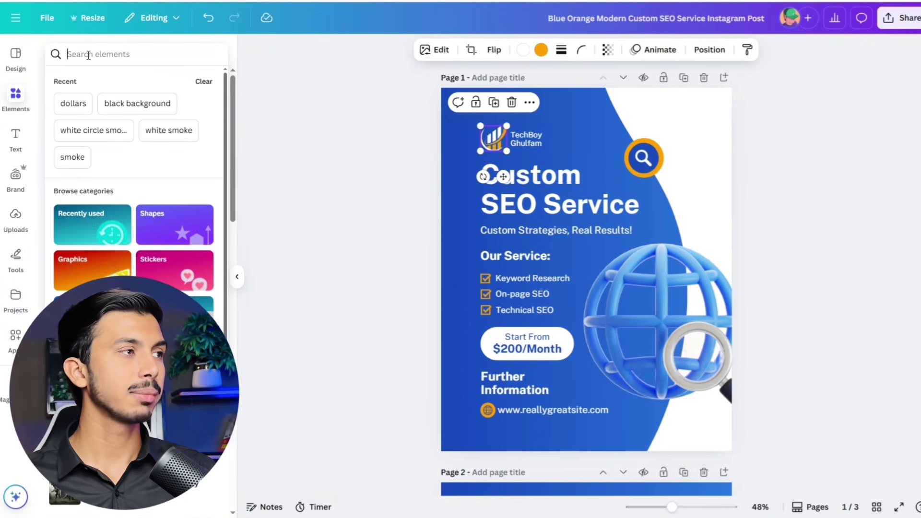
type("search")
key("Return")
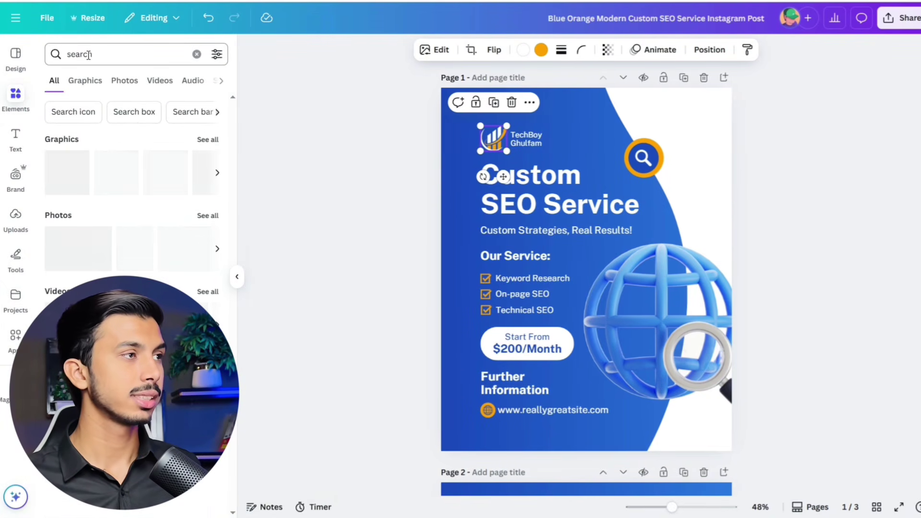
left_click(85, 81)
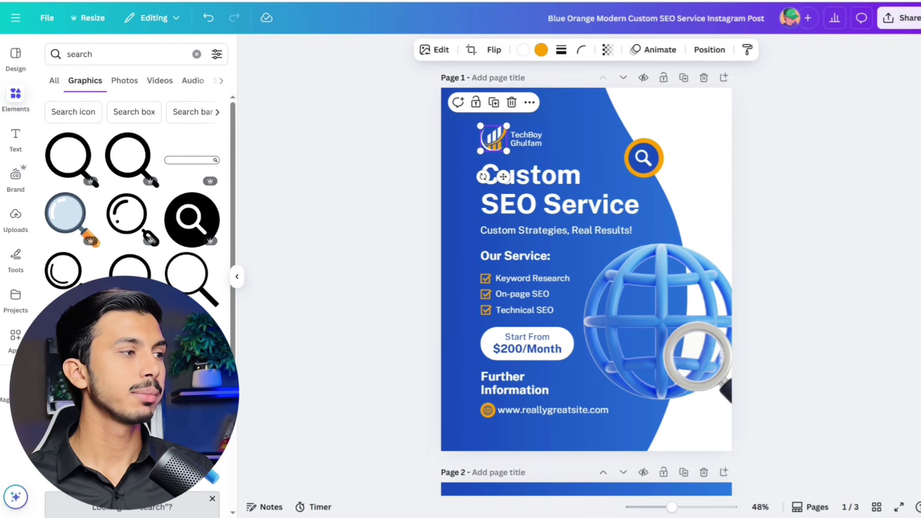
left_click(64, 229)
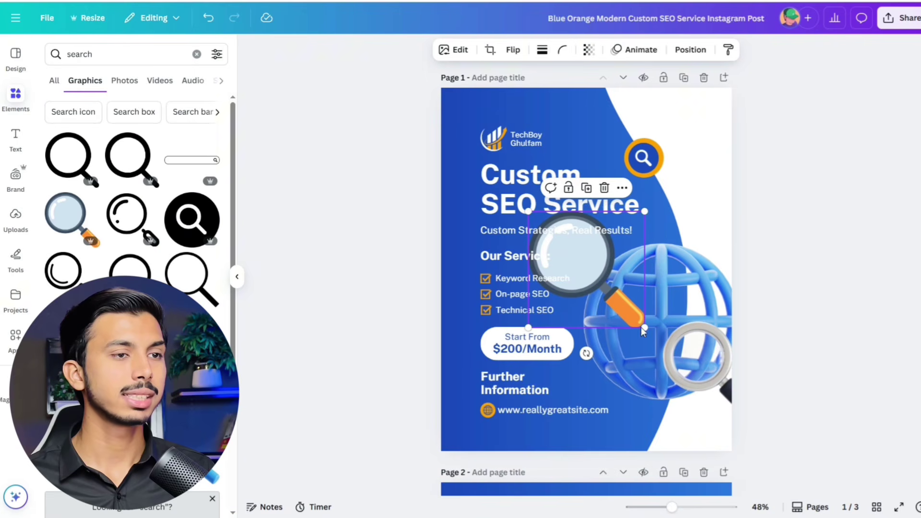
Step: Shrink the orange-handled magnifying glass and place it over the logo beside the channel name on page 1
left_click_drag(644, 328, 578, 279)
left_click_drag(552, 235, 517, 152)
left_click(518, 154)
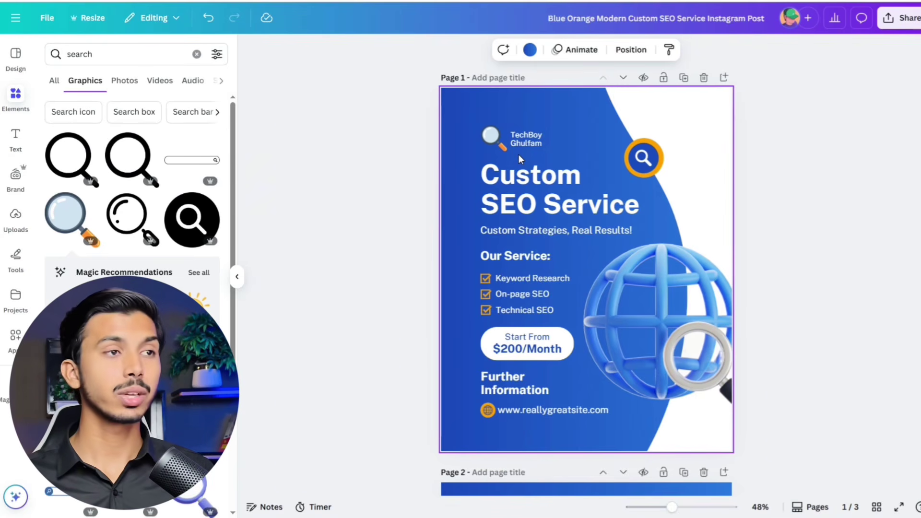
Step: Change the page 1 heading to "TechBoy SEO Service"
left_click(514, 177)
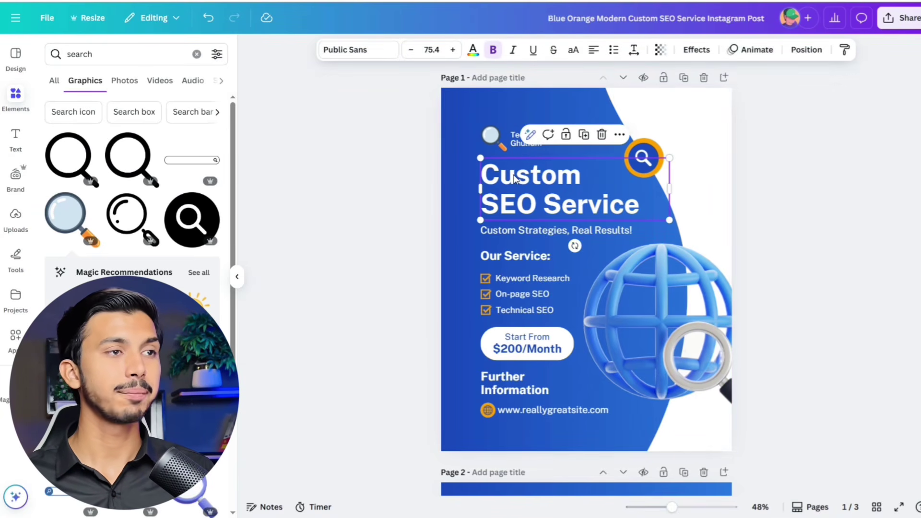
double_click(515, 176)
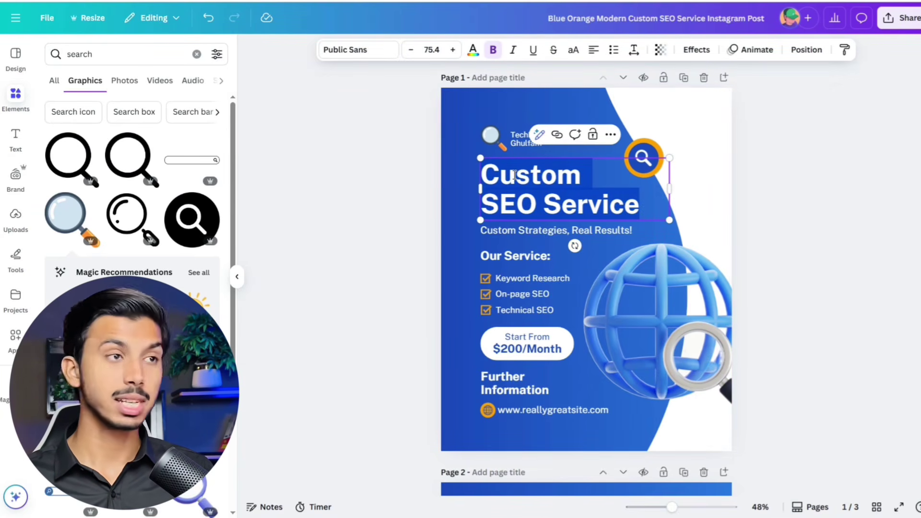
type("TechBoy SEO Service")
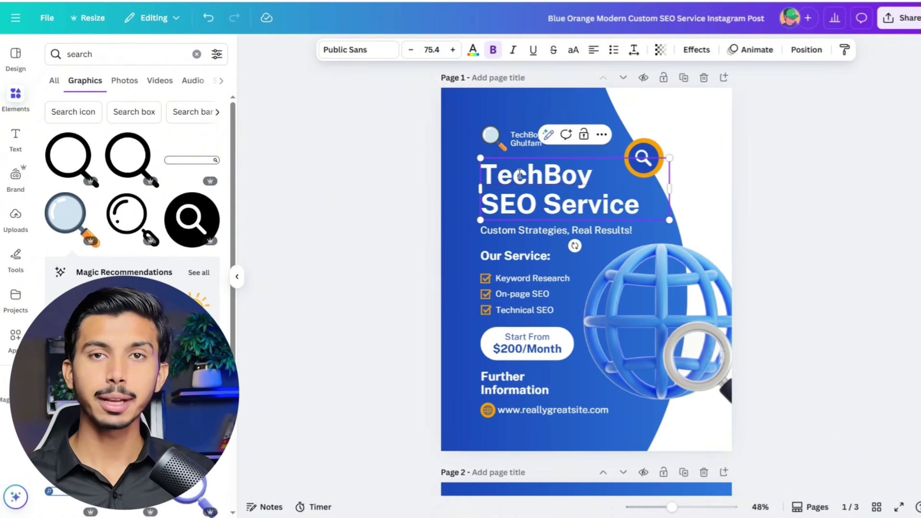
left_click(511, 237)
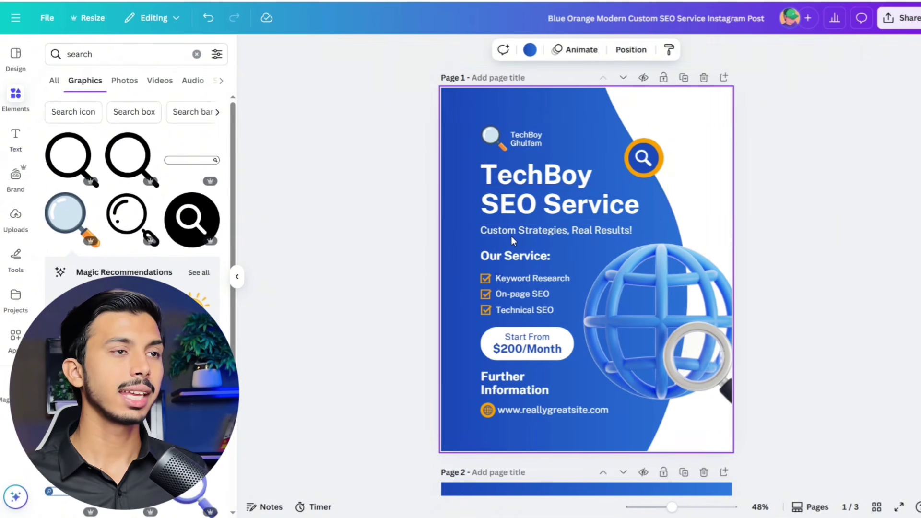
left_click(517, 230)
left_click(516, 231)
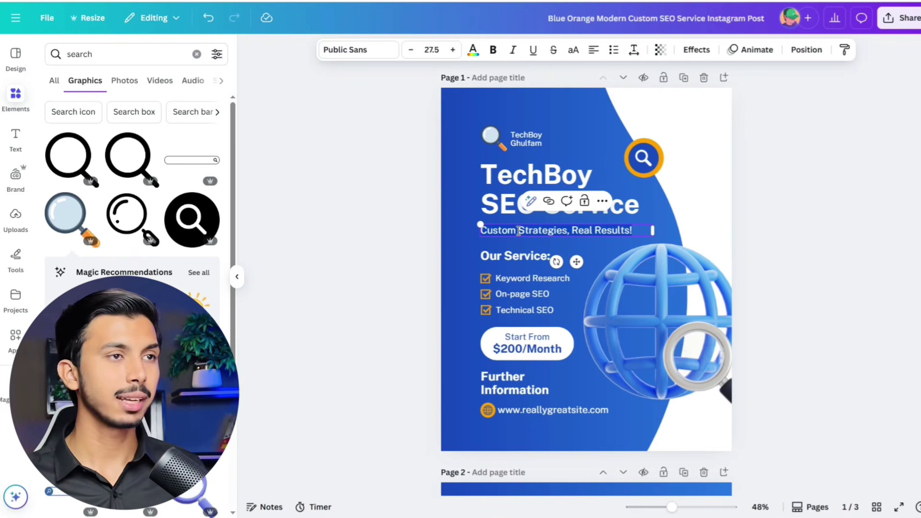
left_click(472, 230)
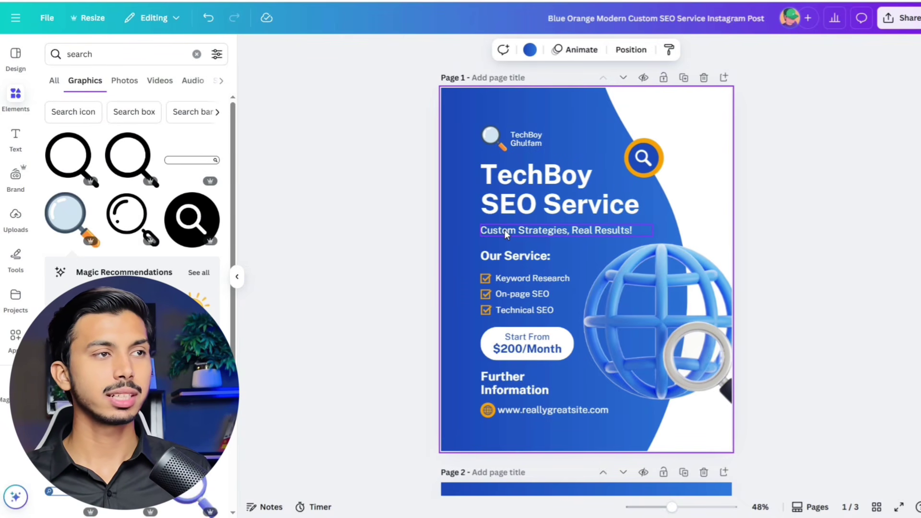
Step: Delete the heading, the remaining service text and the graphics from page 1, keeping only the magnifying glass logo and channel name
left_click(531, 183)
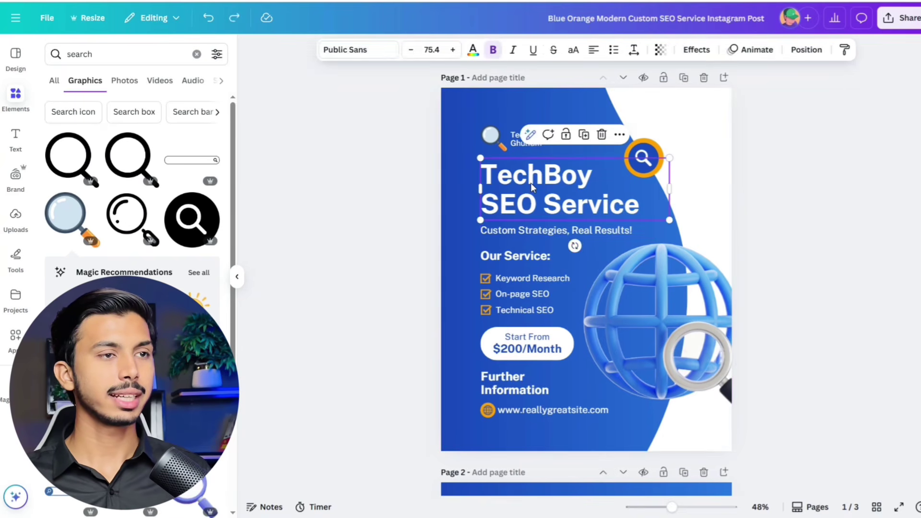
key("Delete")
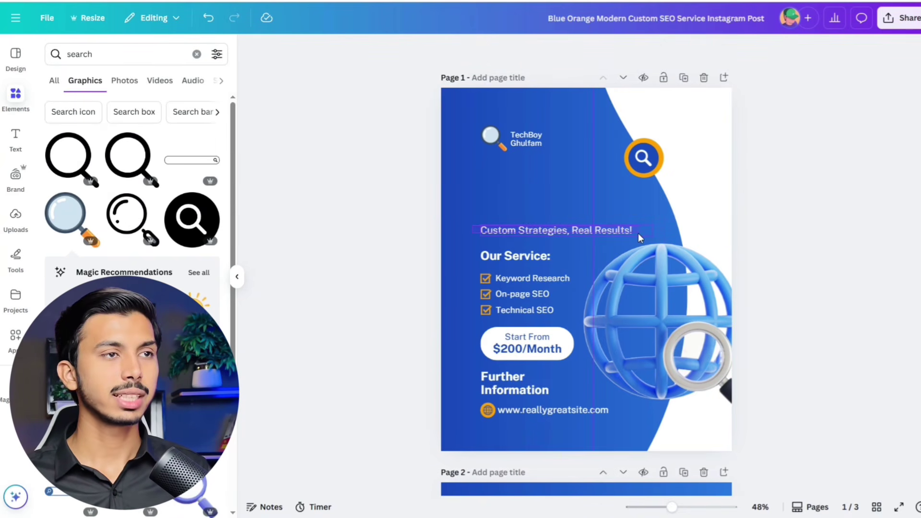
left_click(657, 302)
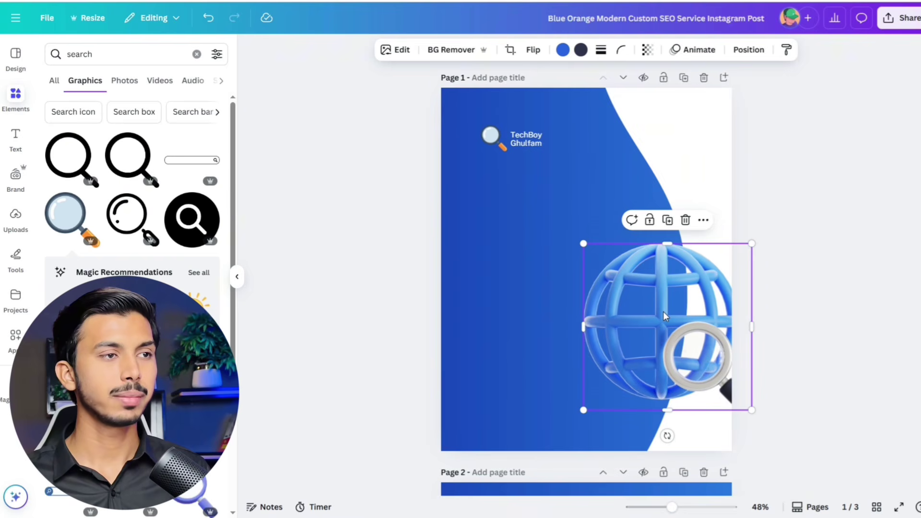
key("Delete")
Step: Change the page 1 background from the blue gradient to a solid medium green
left_click(560, 194)
left_click(550, 193)
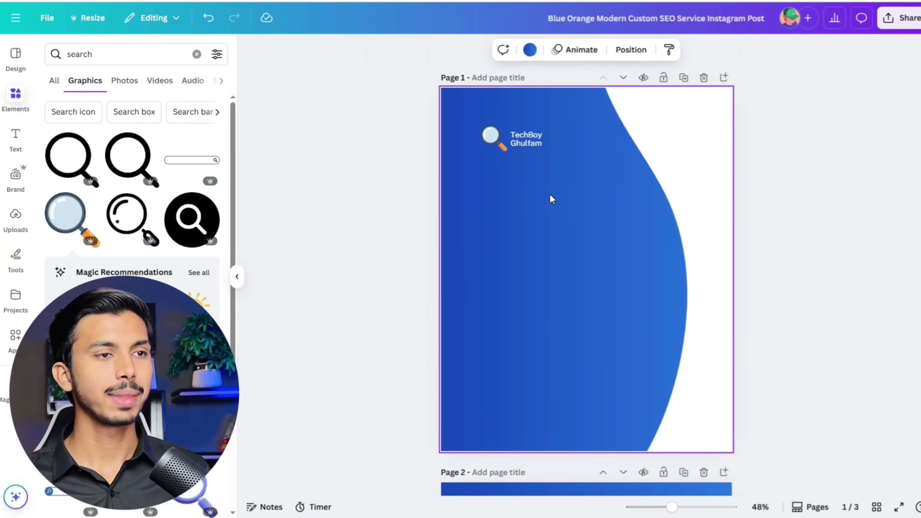
left_click(529, 50)
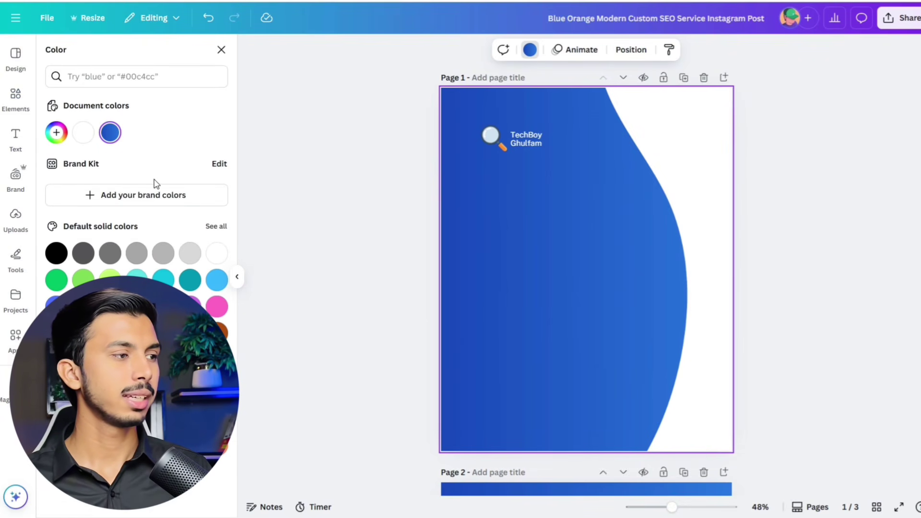
left_click(83, 281)
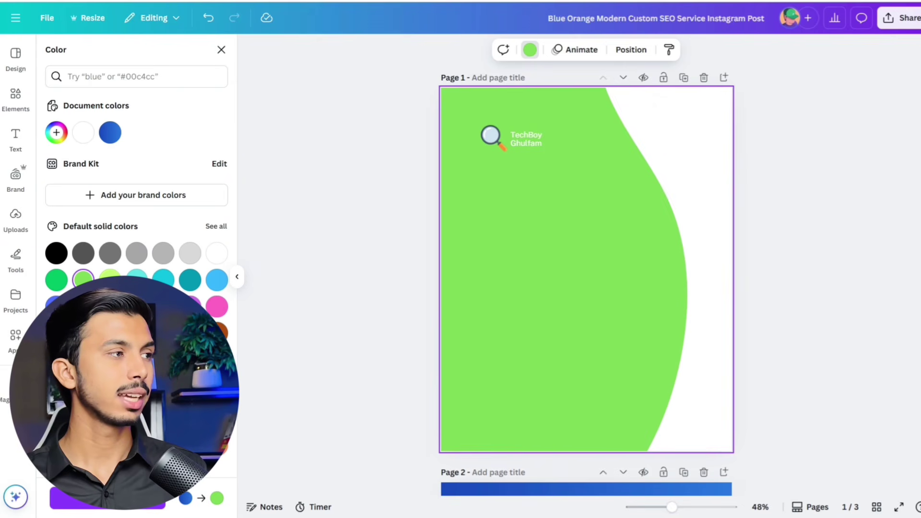
left_click(83, 277)
Step: Add the eBook title from ChatGPT as a heading below the logo and shorten it to "Mastering SEO: A Complete Guide"
left_click(15, 136)
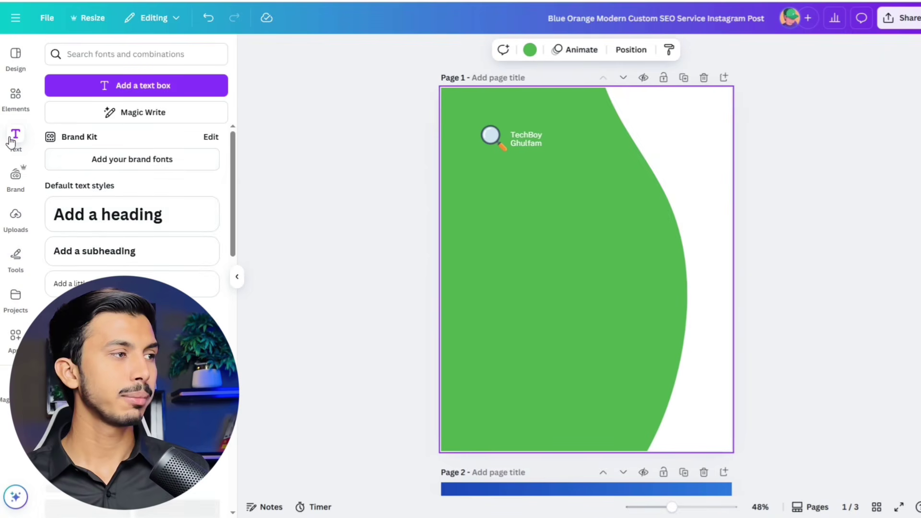
left_click(91, 221)
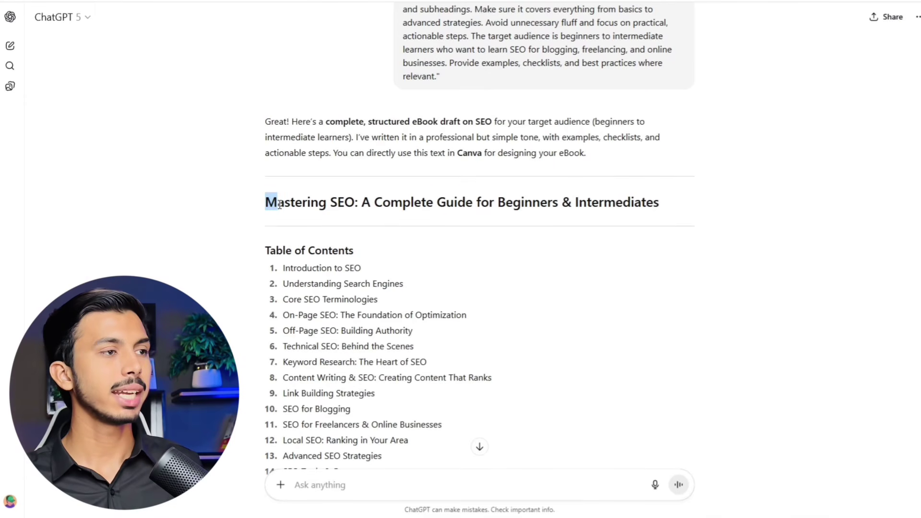
left_click_drag(266, 202, 660, 212)
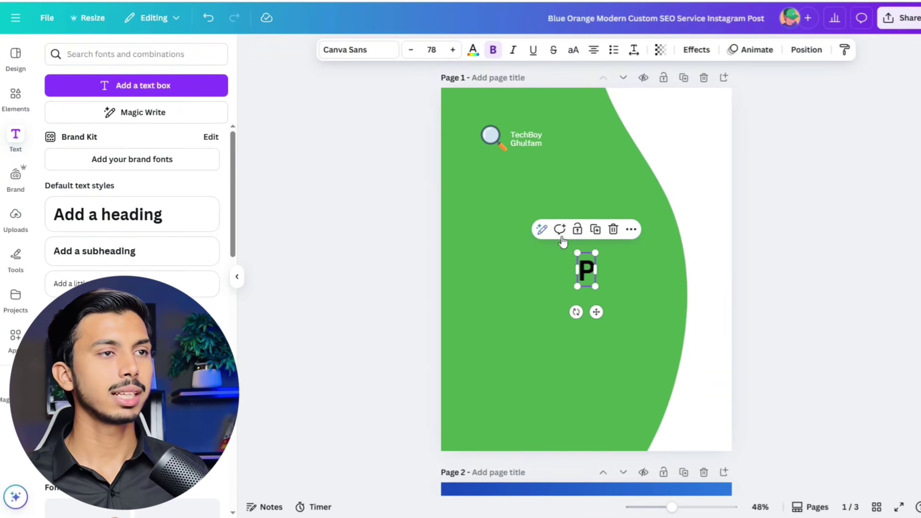
type("Mastering SEO: A Complete Guide for Beginners & Intermediates")
left_click_drag(587, 277, 605, 188)
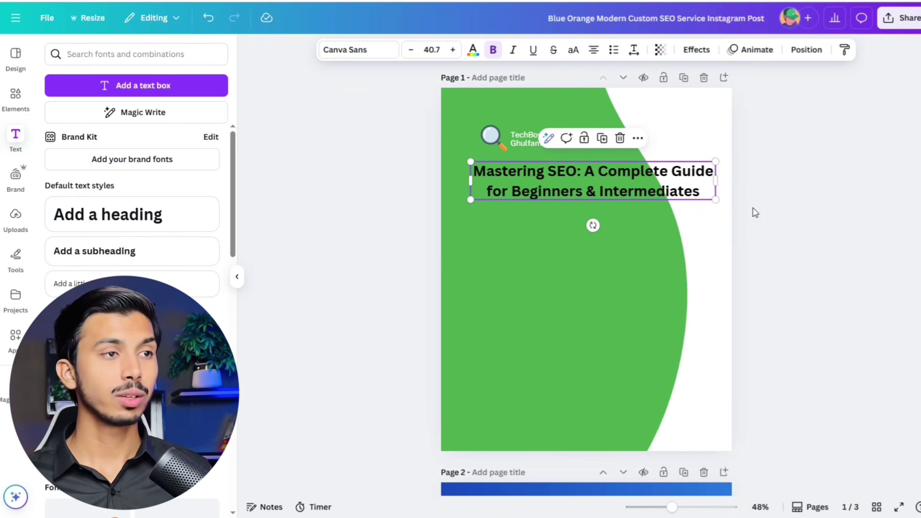
left_click_drag(634, 321, 536, 247)
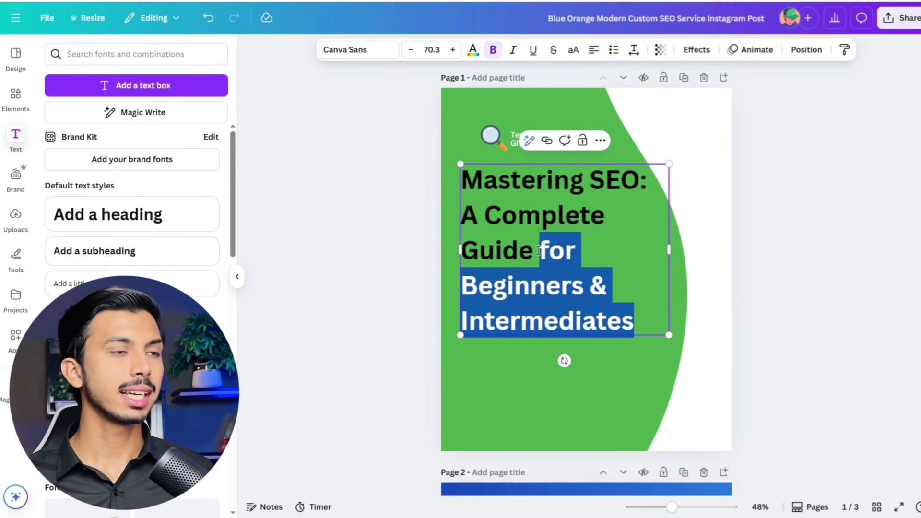
key("BackSpace")
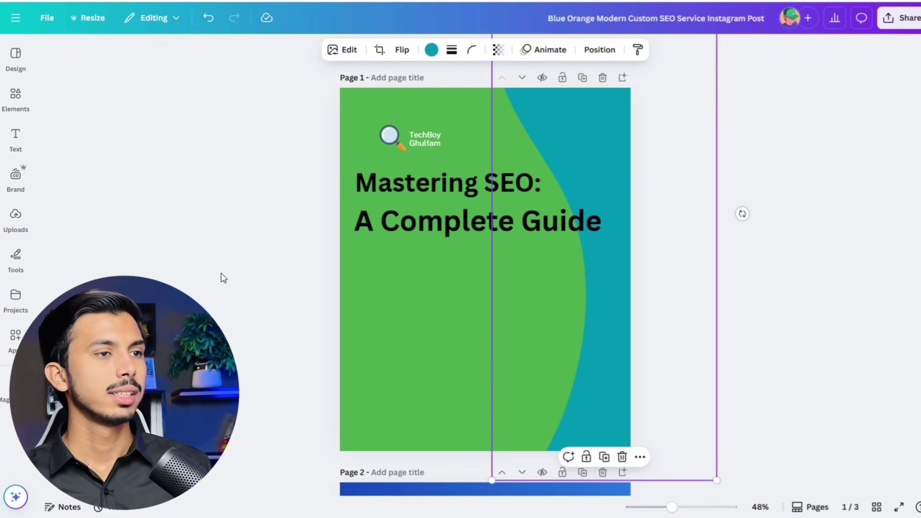
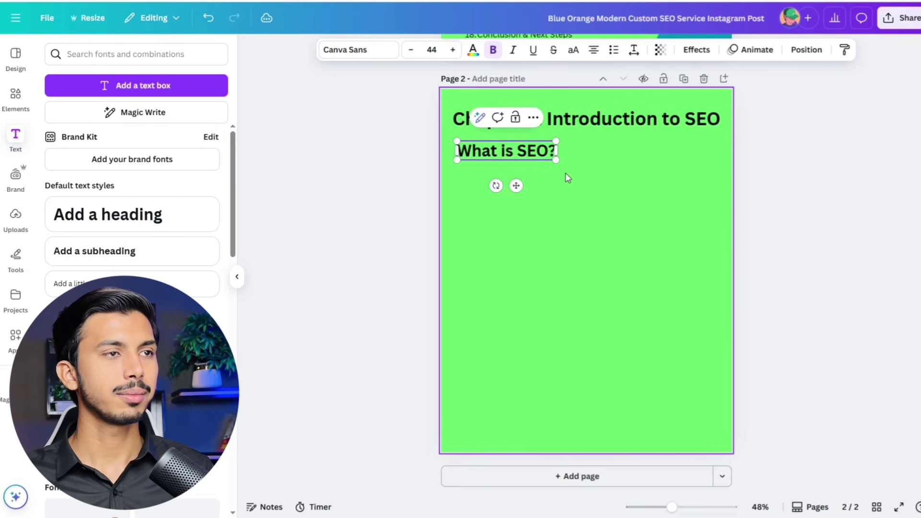
Step: Shrink the "What is SEO?" subheading on page 2 and add its definition paragraph from ChatGPT below, widened to nearly the page width
left_click_drag(555, 158, 538, 154)
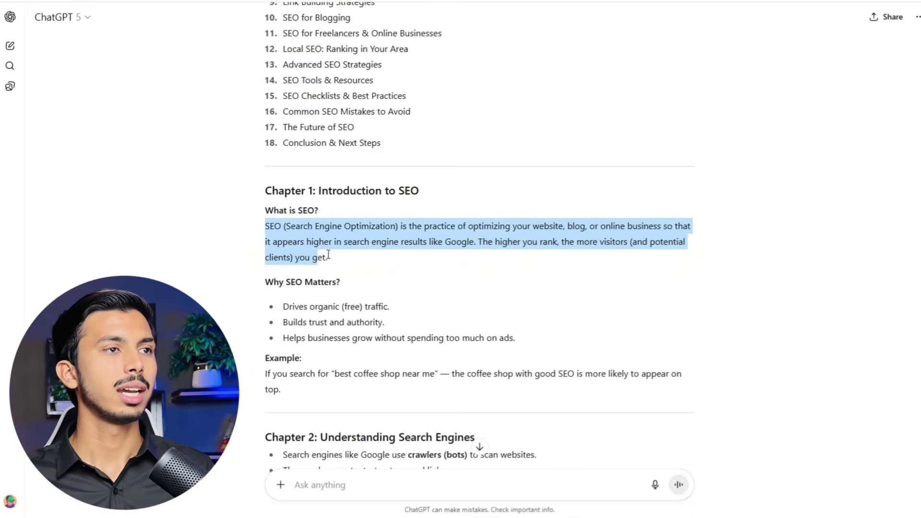
left_click_drag(329, 257, 335, 261)
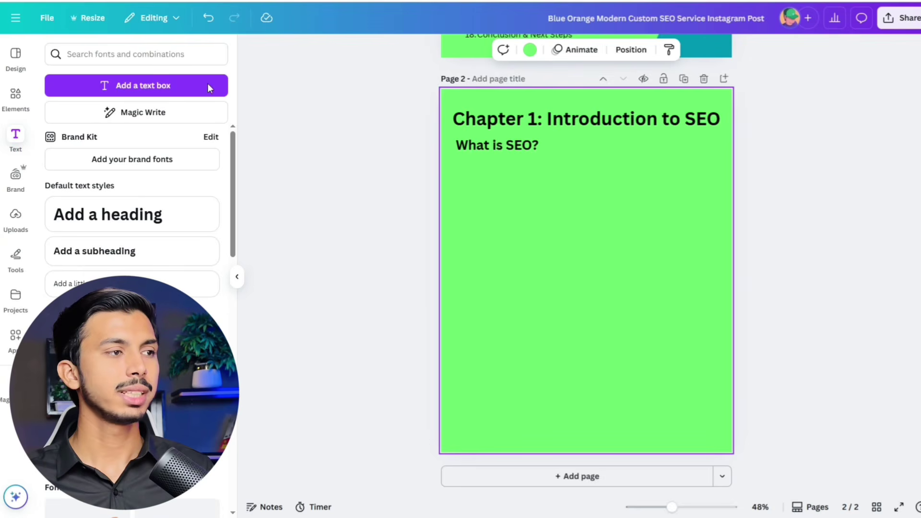
type("SEO (Search Engine Optimization) is the practice of optimizing your website, blog, or online business so that it appears higher in search engine results like Google. The higher you rank, the more visitors (and potential clients) you get.")
left_click_drag(708, 267, 706, 268)
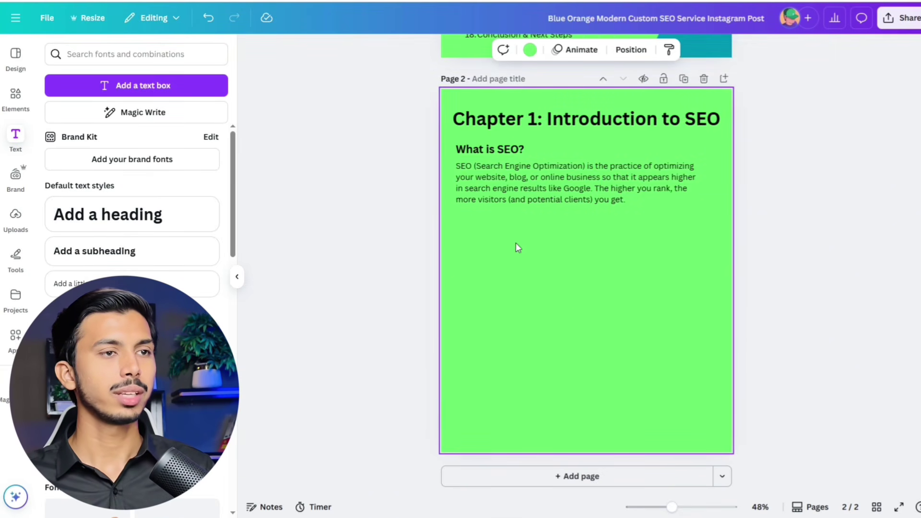
left_click(633, 180)
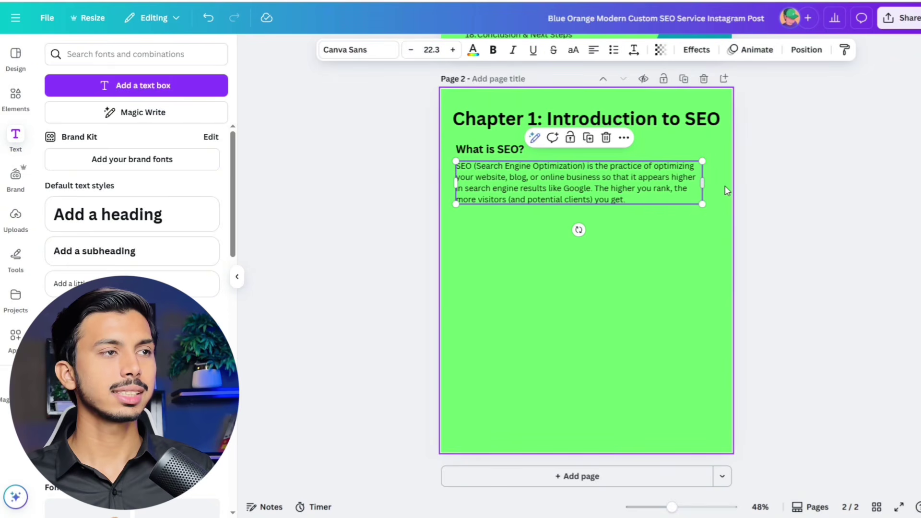
left_click_drag(702, 182, 721, 183)
left_click(677, 258)
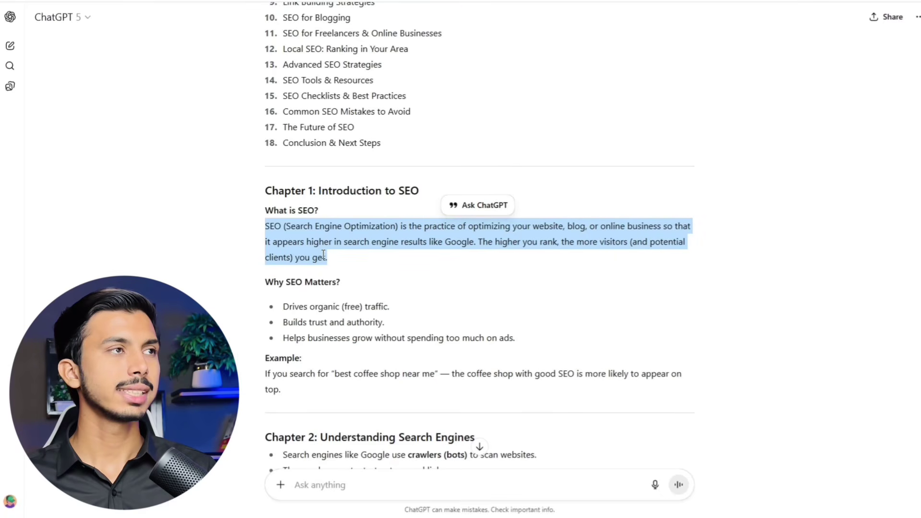
Step: Copy "Why SEO Matters?" from Chapter 1 in ChatGPT and add it as a subheading on page 2 in Canva
scroll(324, 254, "down", 4)
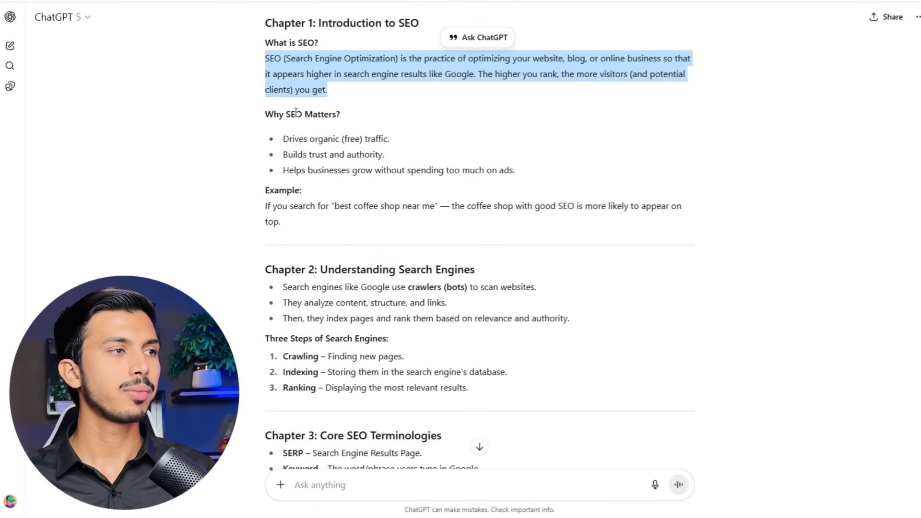
left_click_drag(265, 120, 346, 120)
key("ctrl+c")
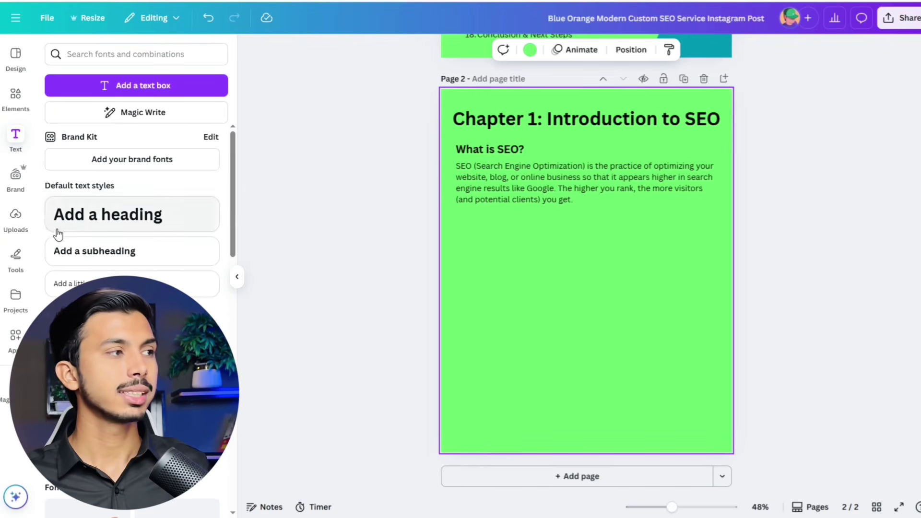
left_click(126, 250)
key("ctrl+v")
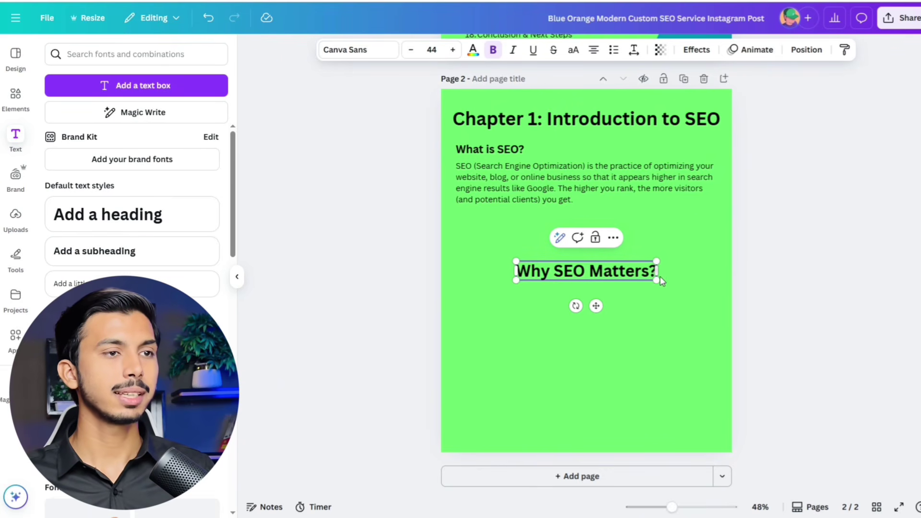
Step: Set the "Why SEO Matters?" subheading's font size to 30.3 and place it below the paragraph, aligned with its left edge
left_click(495, 153)
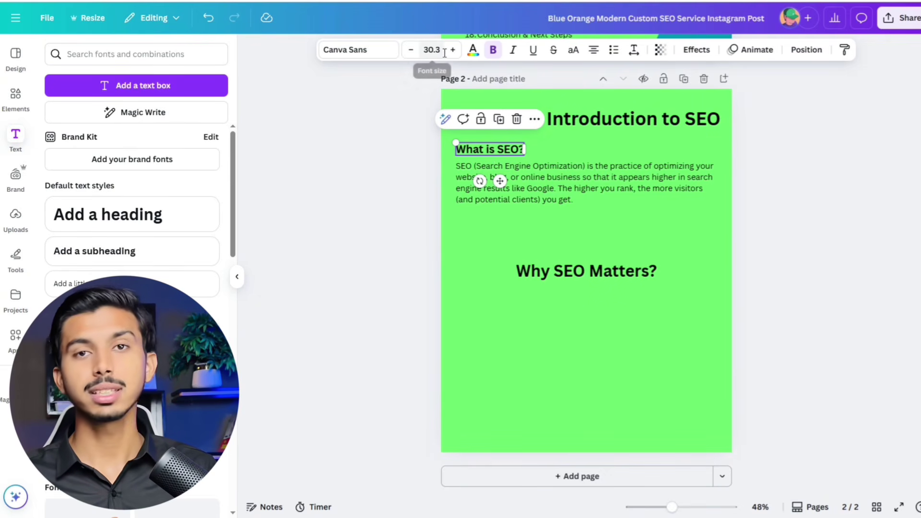
left_click(584, 262)
double_click(585, 261)
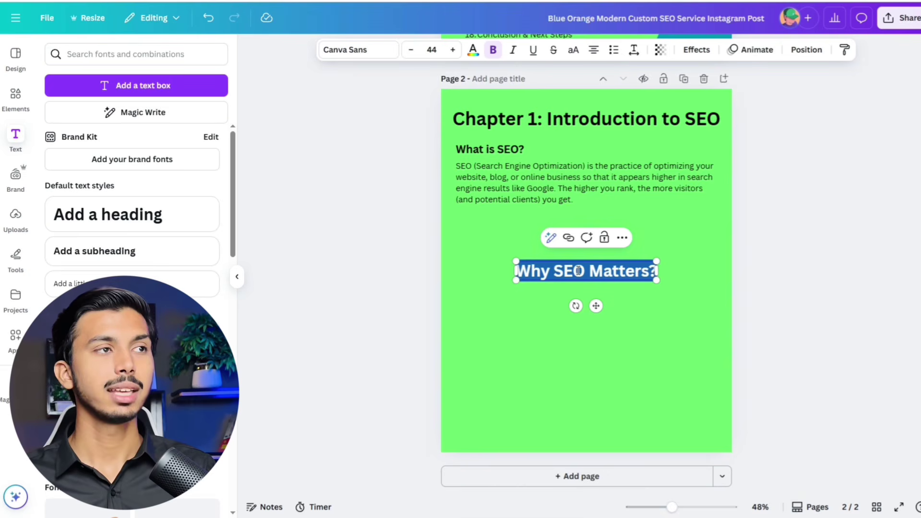
left_click(433, 50)
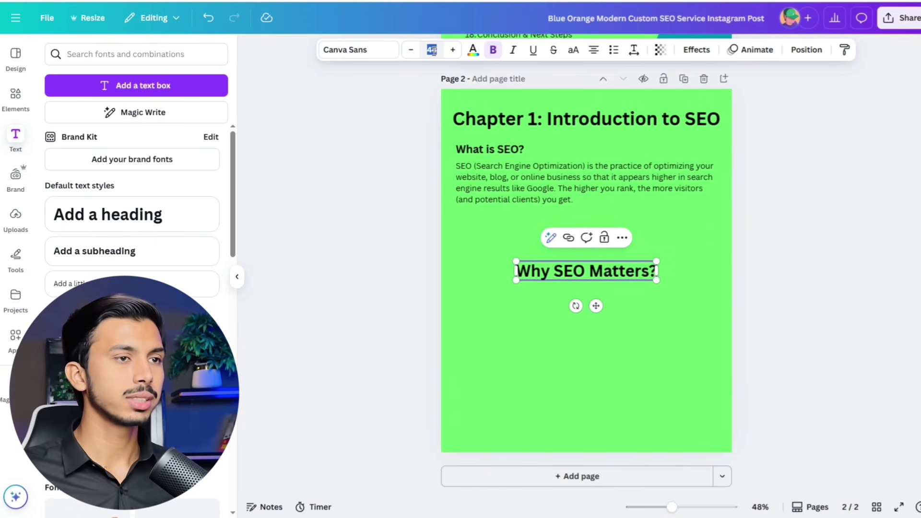
left_click(431, 49)
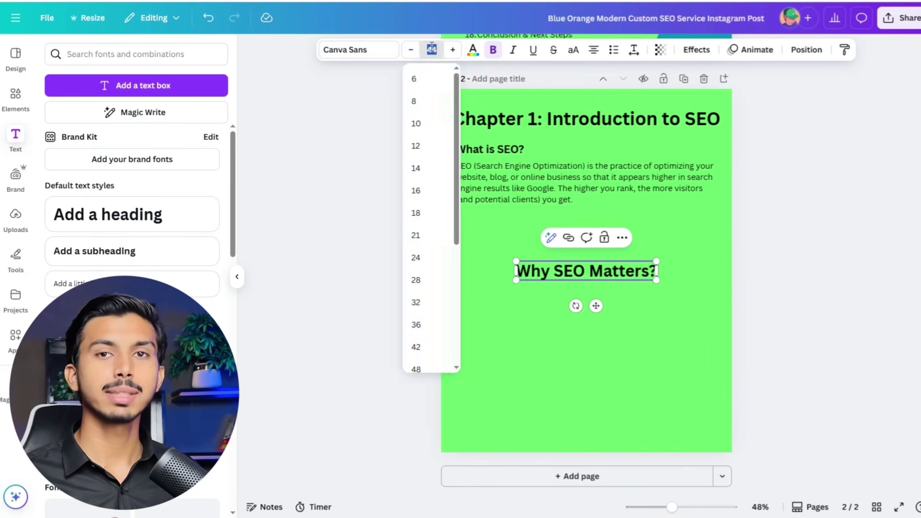
left_click(435, 45)
type("30.3")
key("Return")
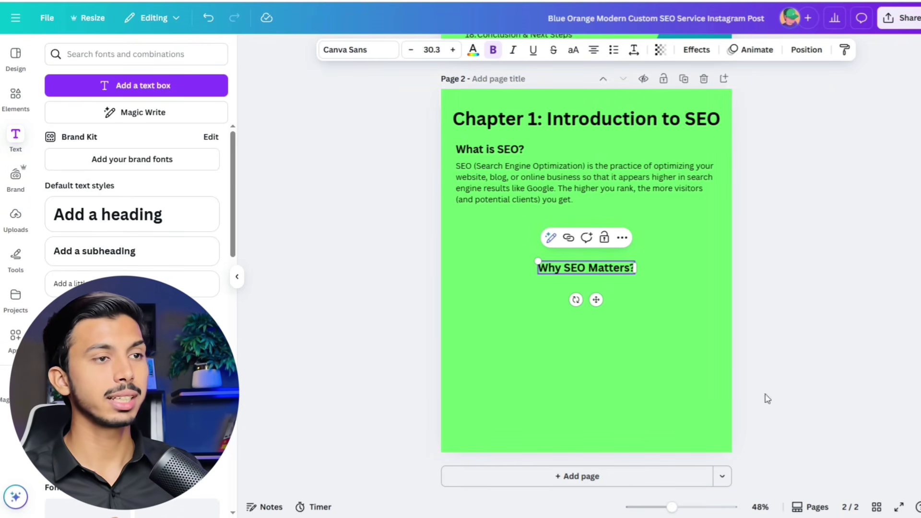
left_click_drag(596, 300, 517, 261)
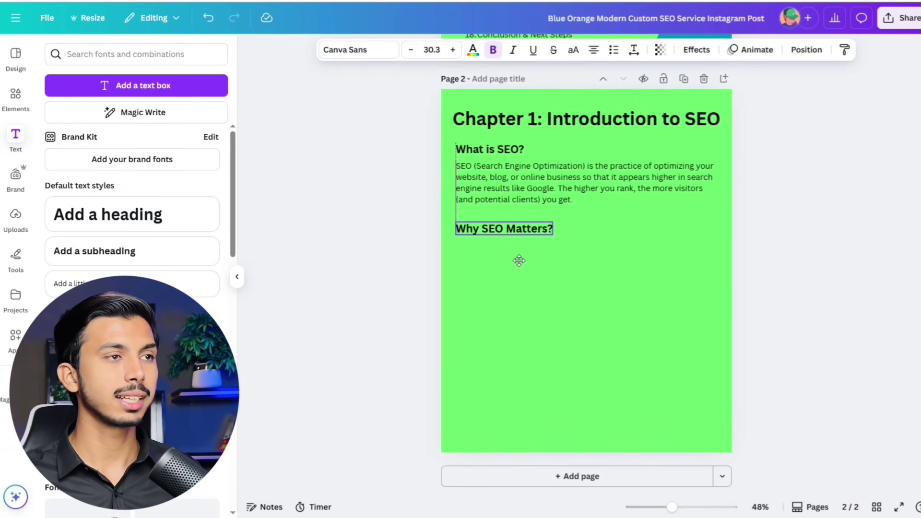
left_click(501, 359)
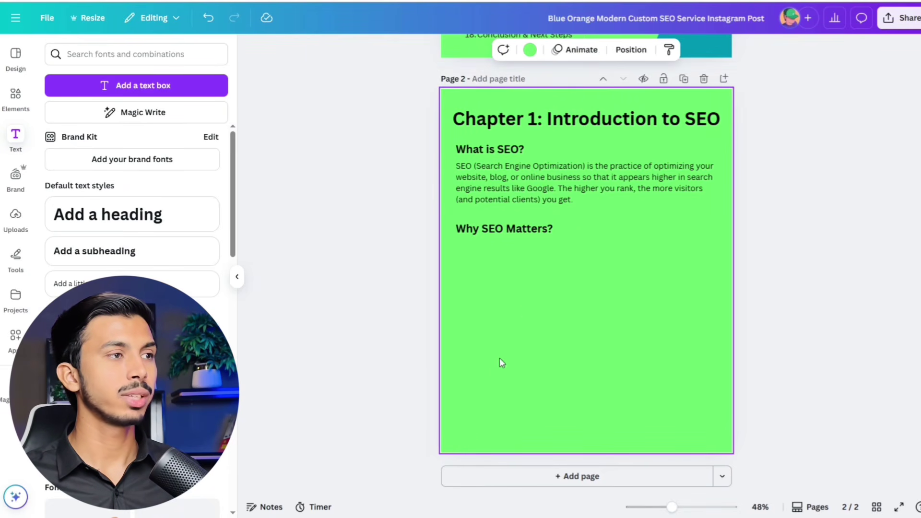
Step: Copy the three "Why SEO Matters?" bullet points from ChatGPT and paste them left-aligned on page 2 in Canva
key("alt+Tab")
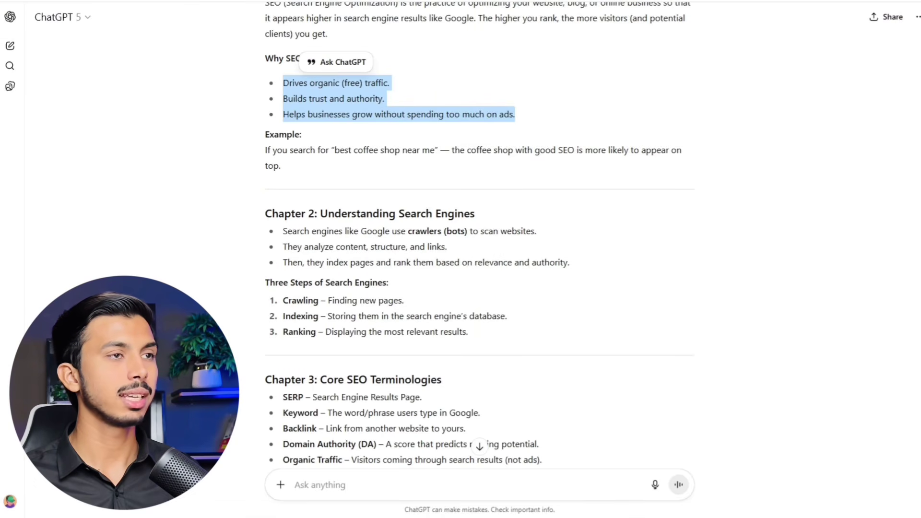
key("ctrl+c")
key("alt+Tab")
key("ctrl+v")
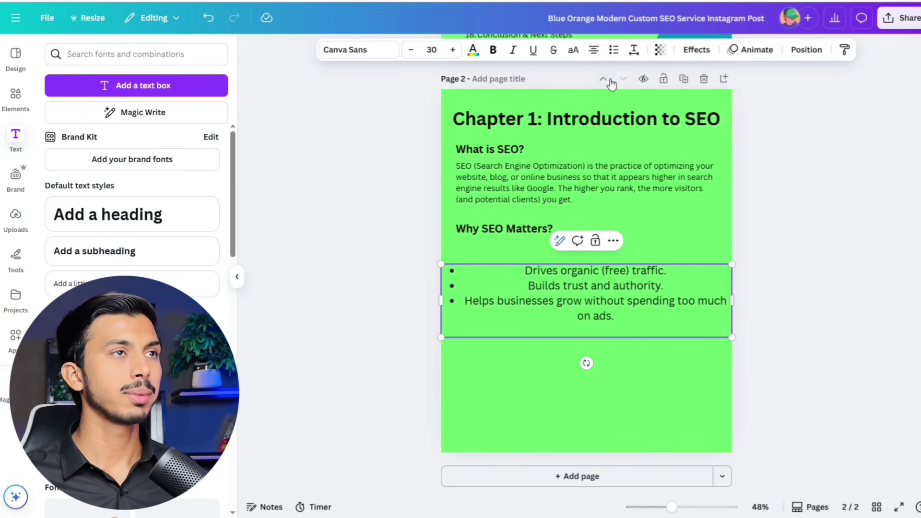
key("Return")
left_click(594, 49)
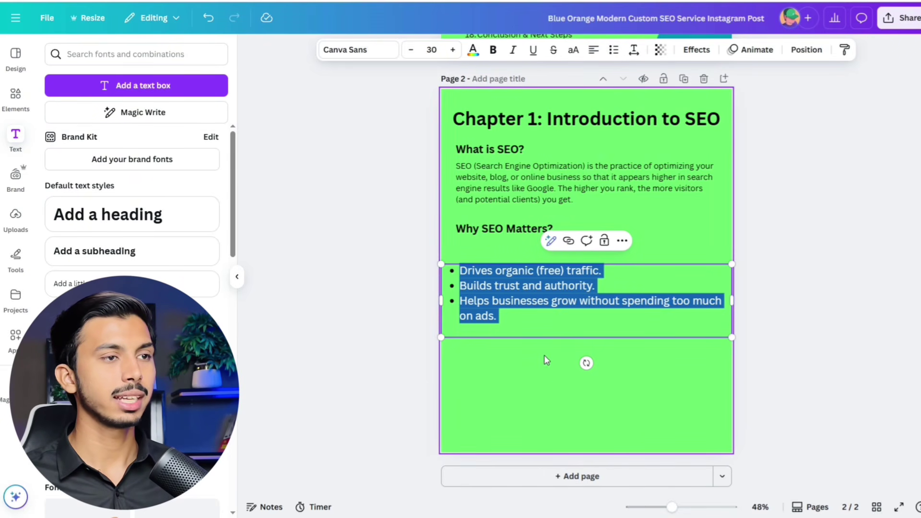
left_click(522, 385)
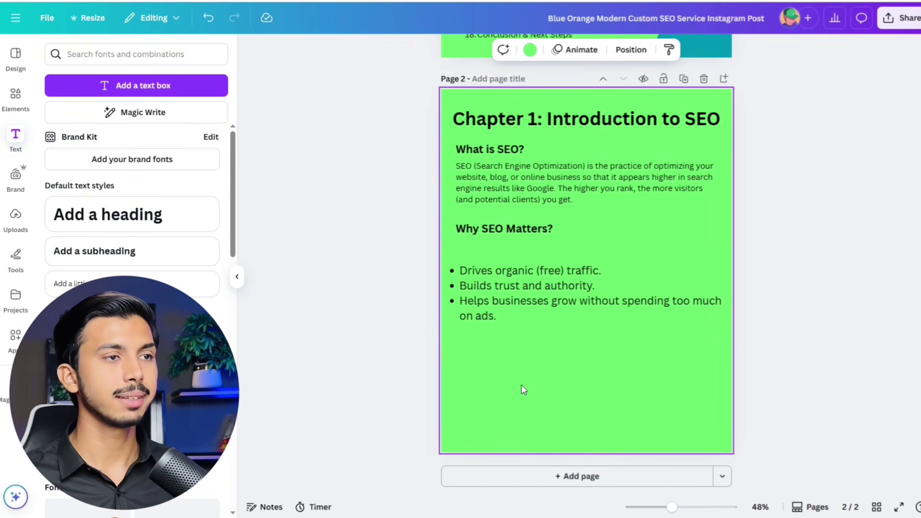
Step: Turn the bullet formatting of the pasted list off and back on
left_click(500, 336)
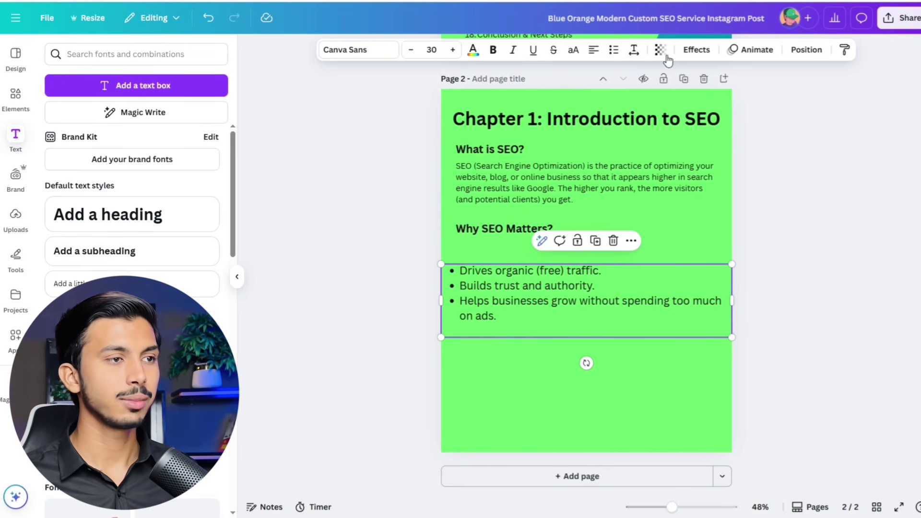
left_click(614, 49)
double_click(451, 274)
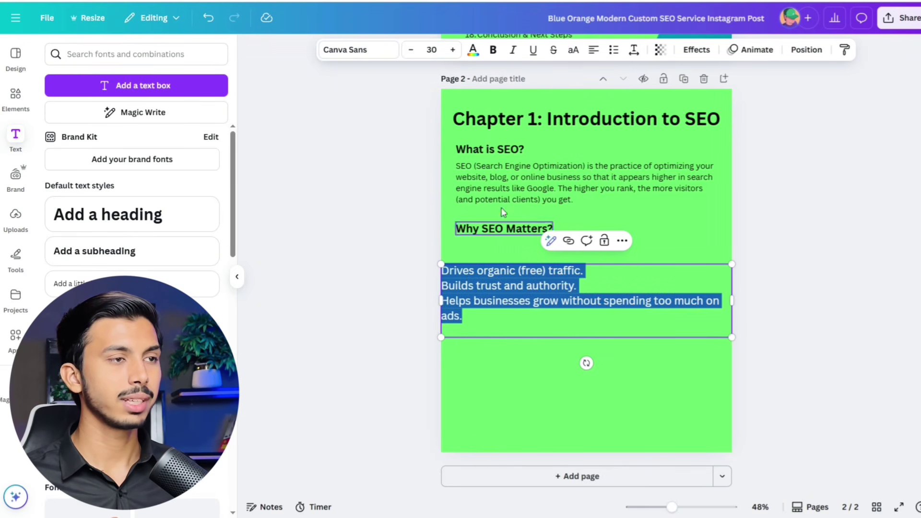
left_click(614, 49)
left_click(575, 355)
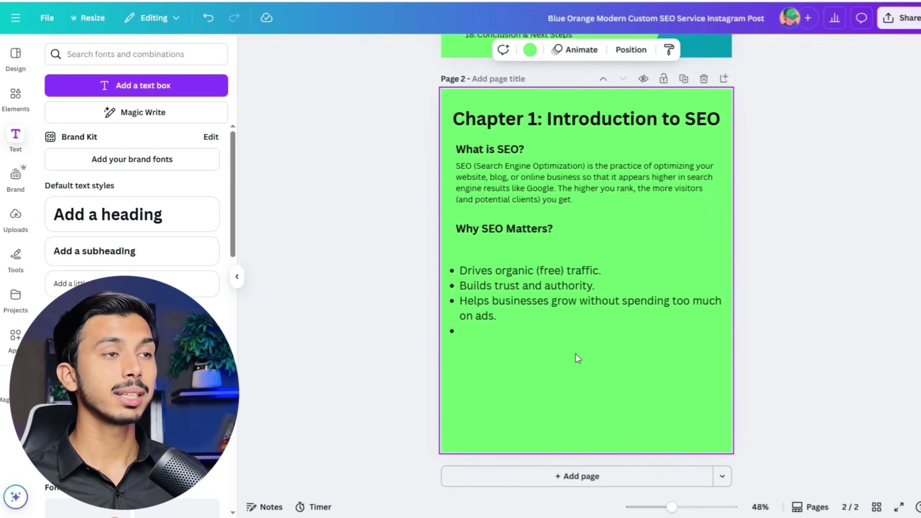
Step: Set the bullet list's font size to 22.3, remove its empty last bullet and place it indented below "Why SEO Matters?"
left_click(626, 326)
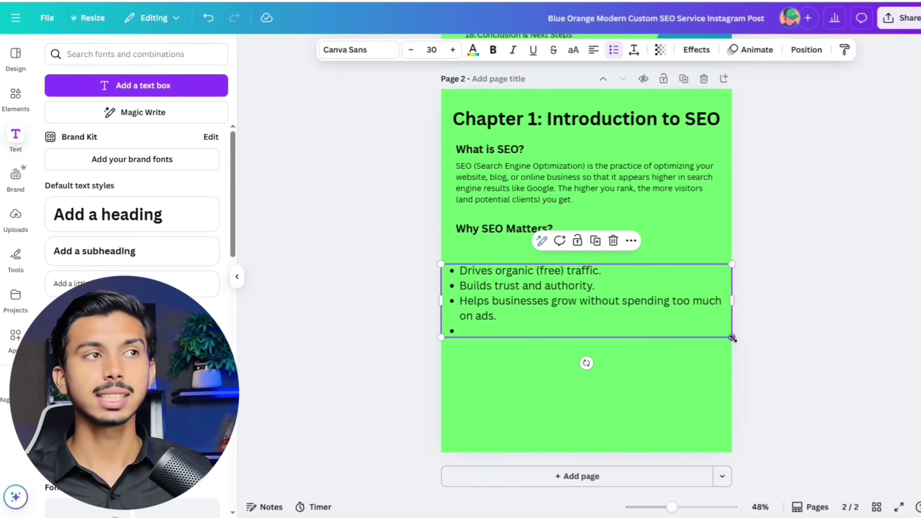
left_click(577, 180)
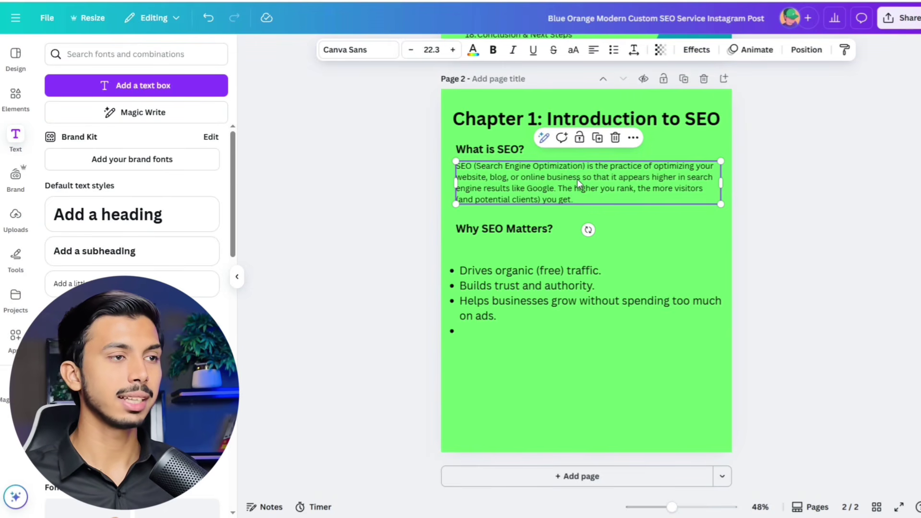
left_click_drag(460, 268, 499, 317)
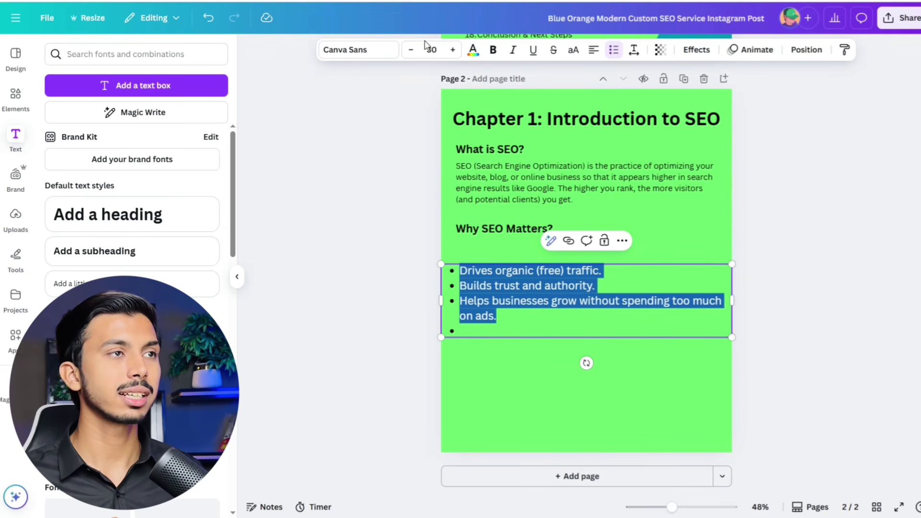
left_click(437, 50)
type("22.3")
key("Return")
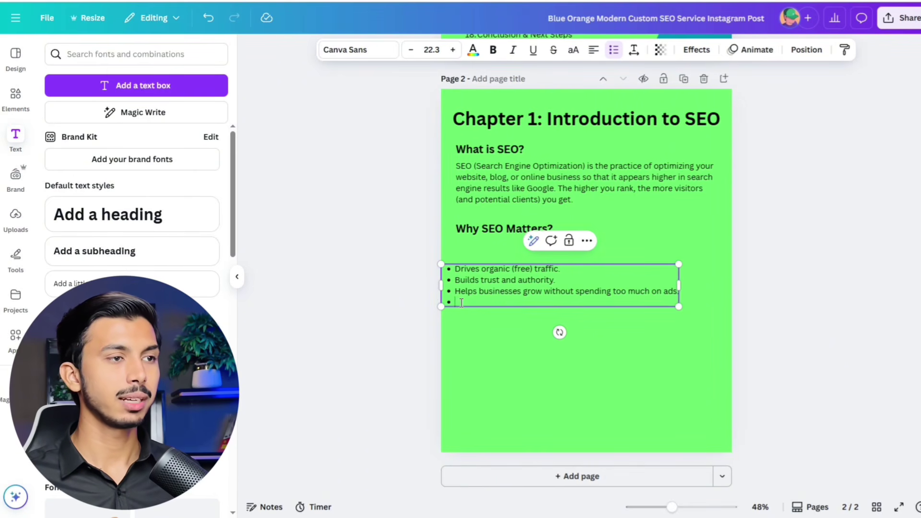
key("BackSpace")
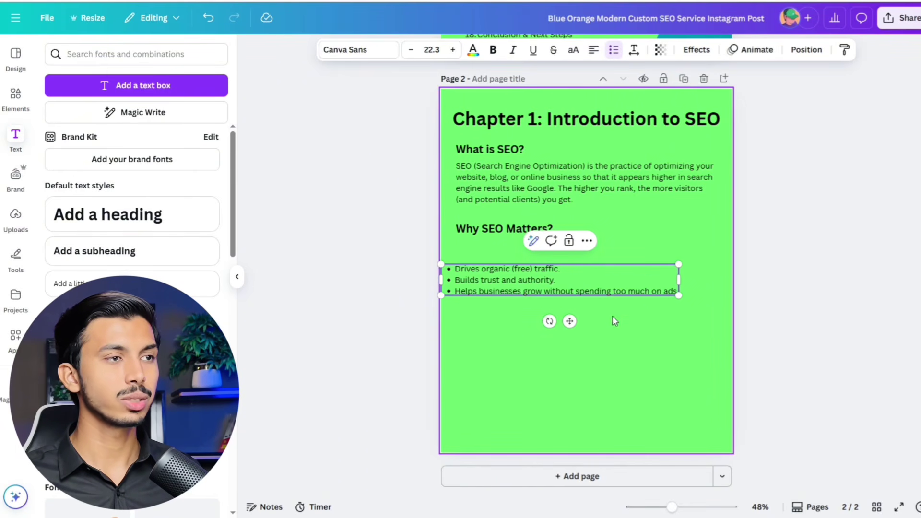
left_click(590, 384)
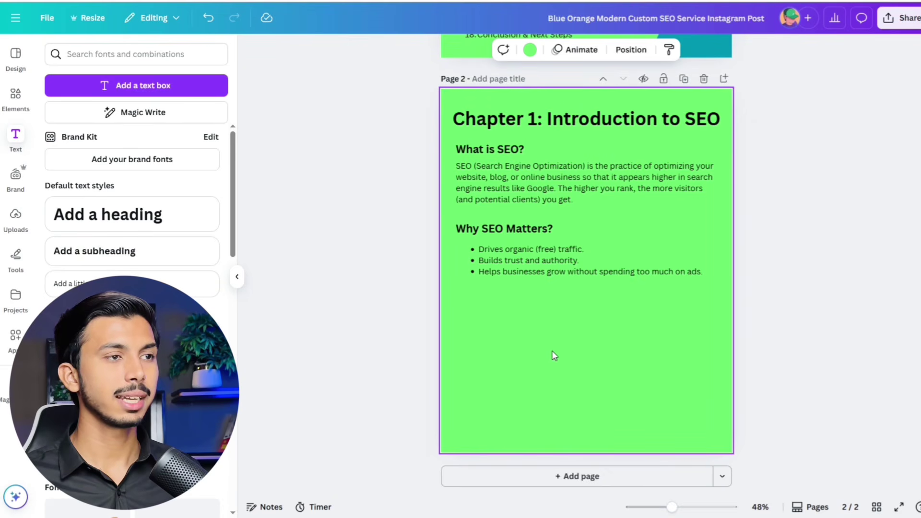
Step: Copy the Chapter 1 "Example:" passage from ChatGPT and add it as body text on page 2 in Canva
scroll(257, 84, "down", 2)
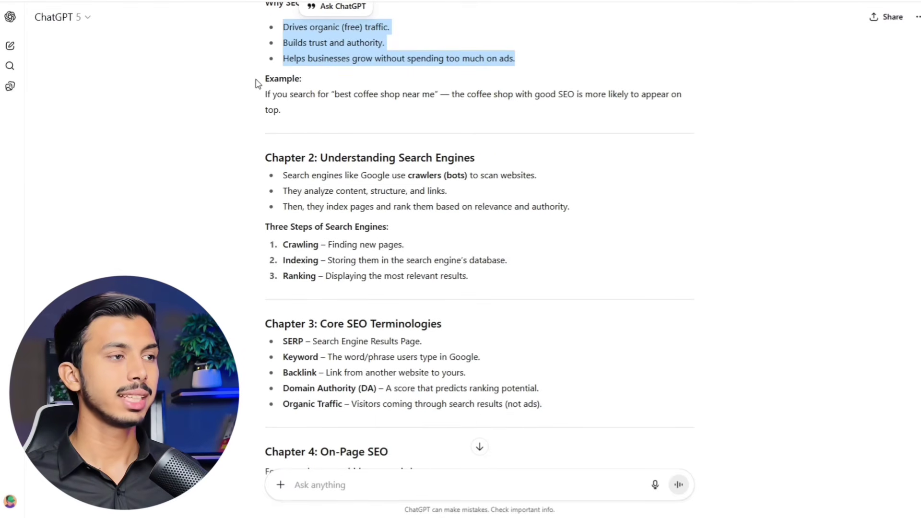
left_click_drag(259, 79, 281, 111)
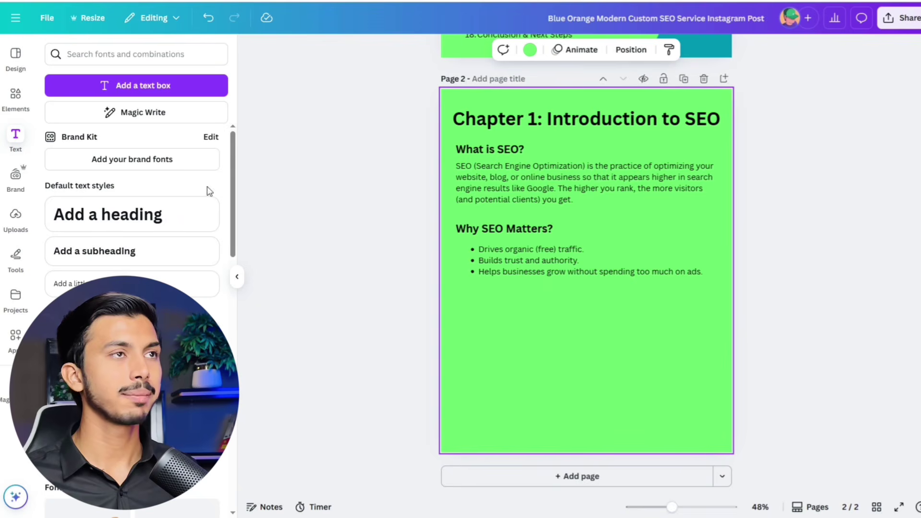
left_click(96, 284)
key("ctrl+v")
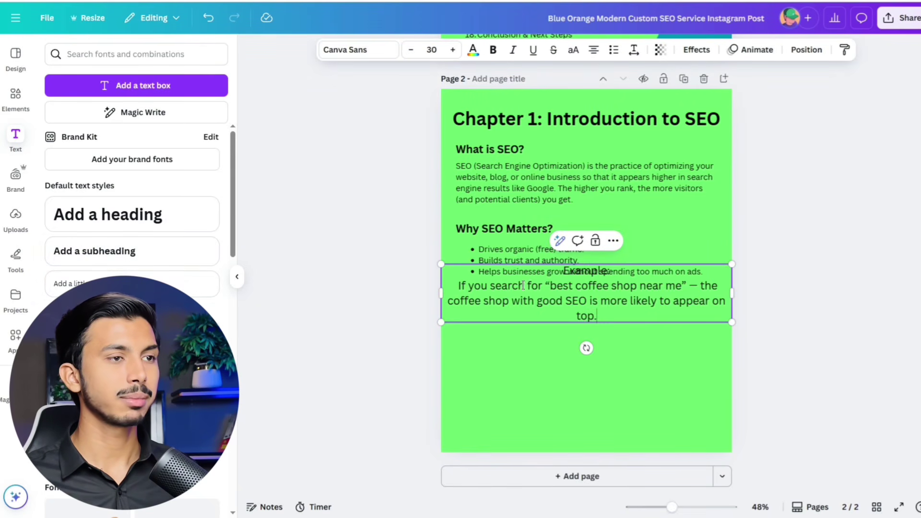
Step: Format the example text left-aligned at font size 22.3 with "Example:" in bold, and place it below the bullet list
double_click(541, 264)
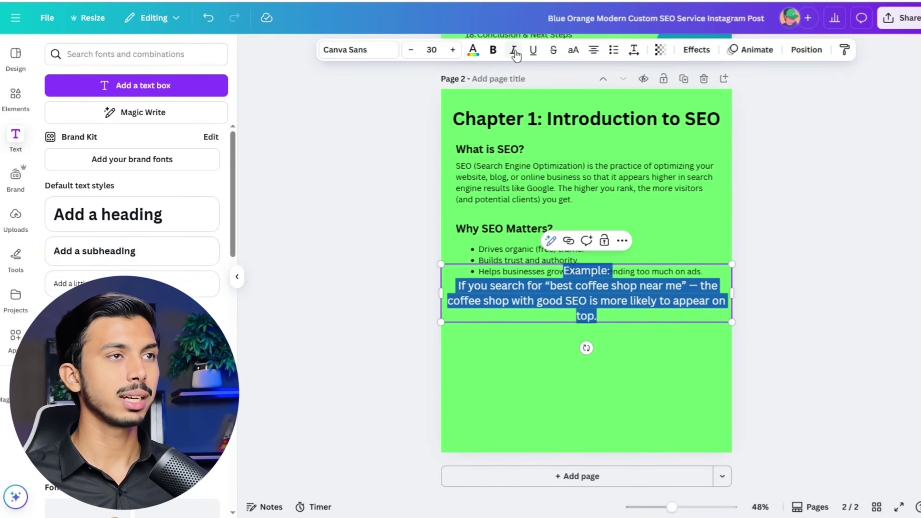
left_click(593, 50)
left_click(568, 384)
left_click(568, 342)
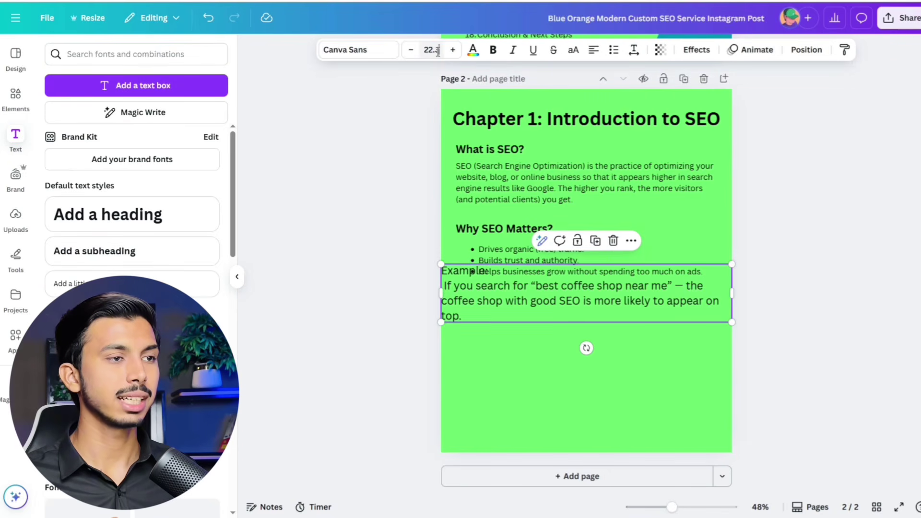
left_click(437, 49)
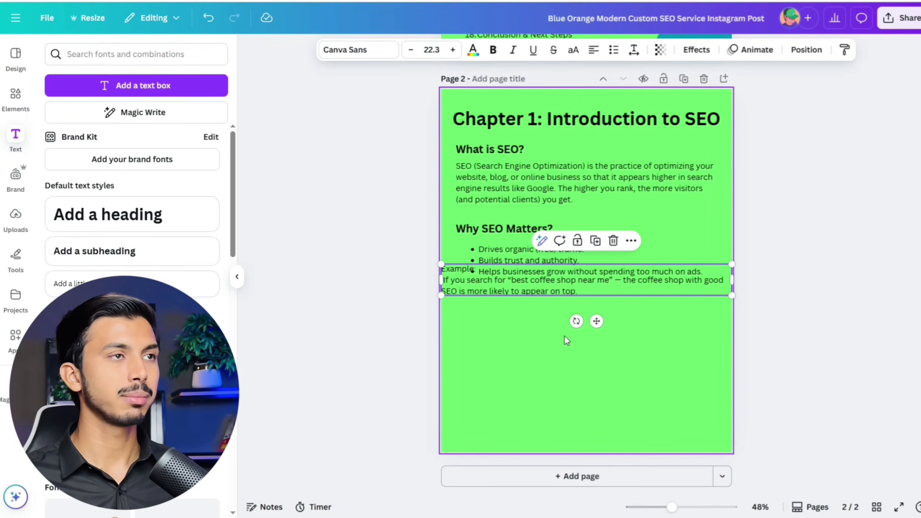
left_click_drag(597, 320, 611, 343)
left_click(417, 305)
Step: Copy the heading "Chapter 2: Understanding Search Engines" from ChatGPT and add a new page 3 in Canva
key("alt+Tab")
scroll(255, 135, "down", 2)
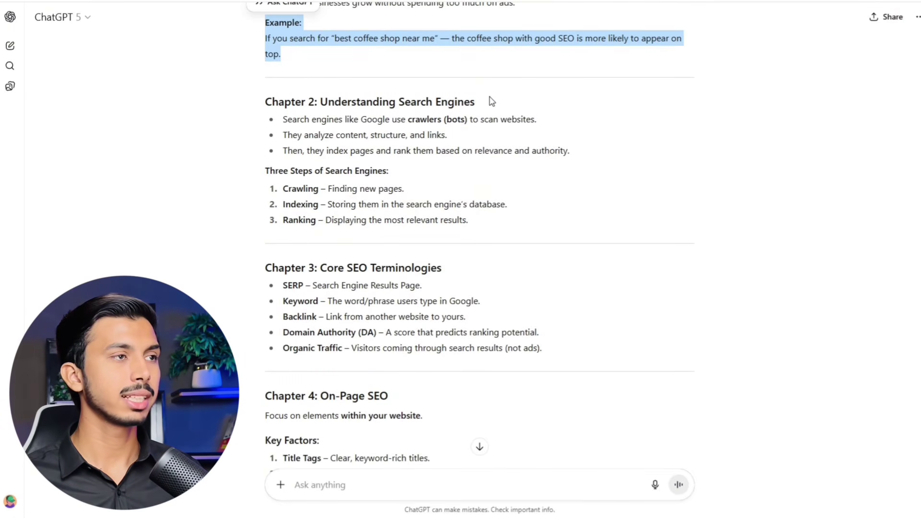
left_click(497, 103)
left_click_drag(495, 103, 256, 108)
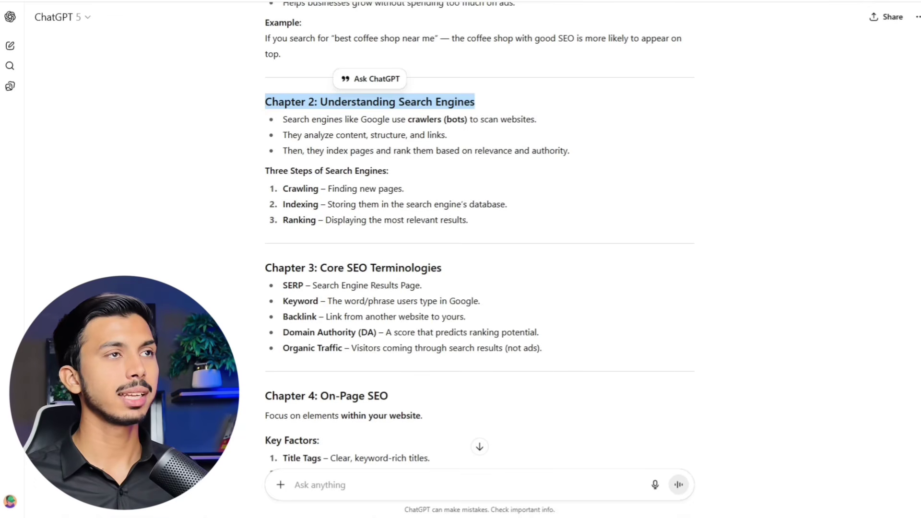
key("alt+Tab")
left_click(564, 475)
Step: Search the graphic elements for "SEO" to find an illustration for page 2
scroll(537, 374, "up", 4)
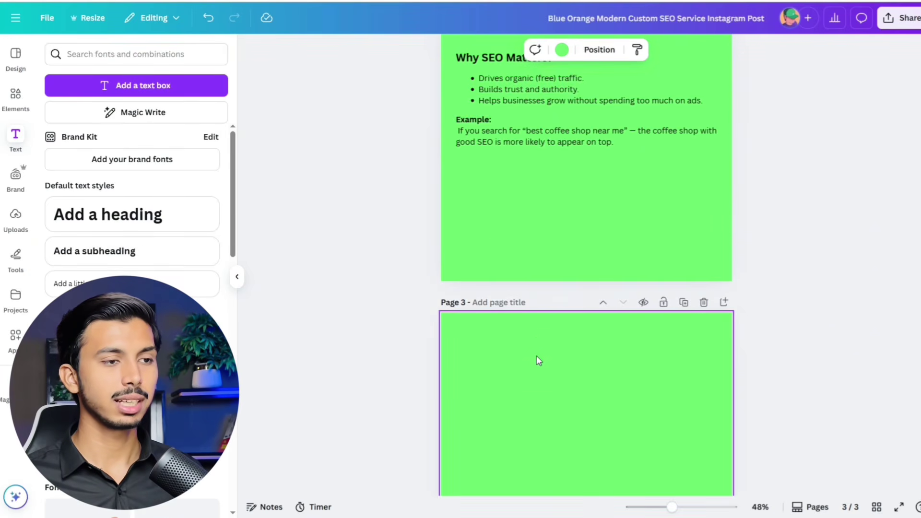
scroll(536, 360, "up", 3)
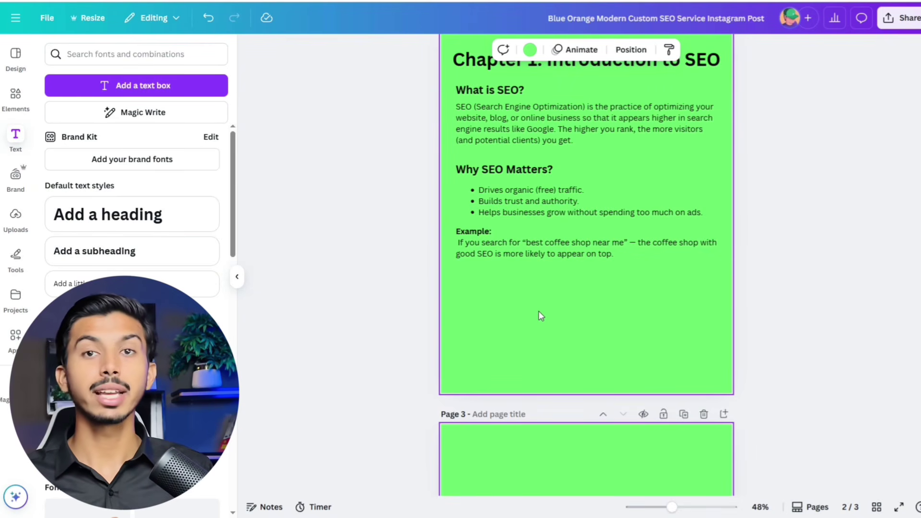
left_click(18, 95)
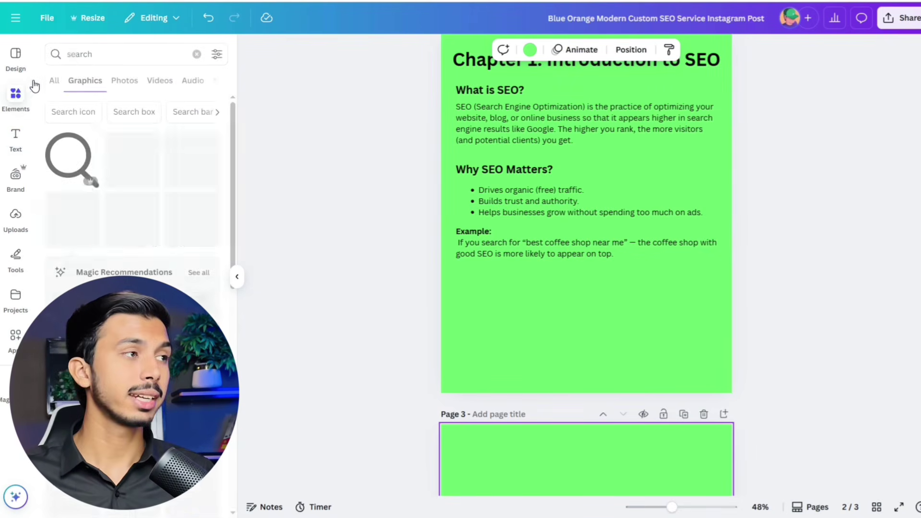
double_click(96, 46)
type("s")
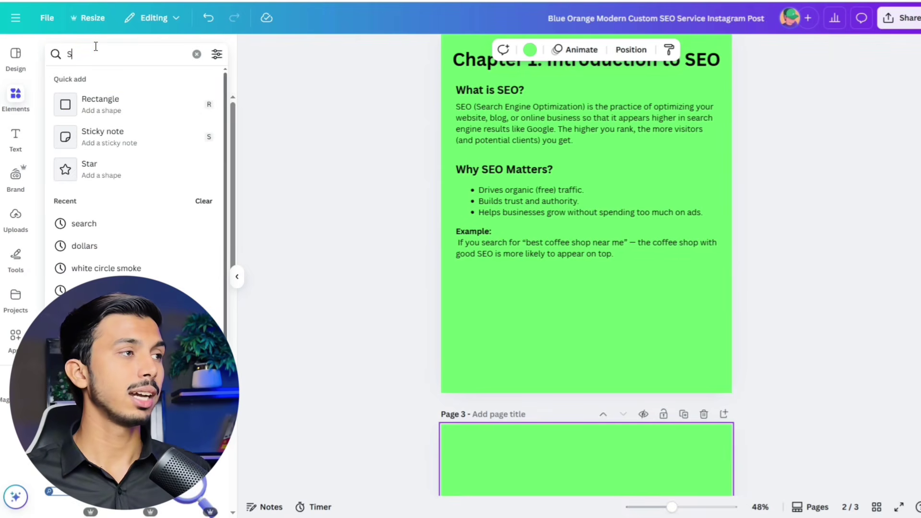
type("eo")
key("Return")
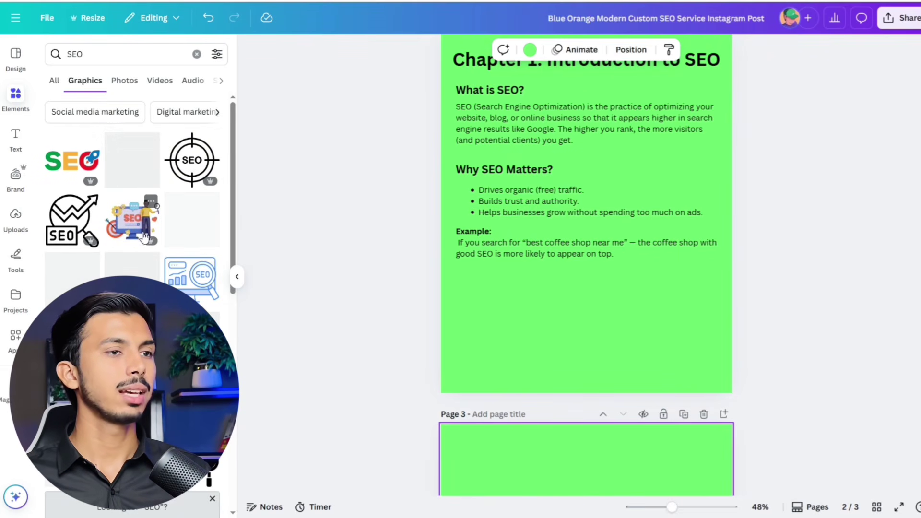
Step: Add the SEO monitor graphic with the standing man to page 2, shrink it and place it below the example text
left_click(129, 227)
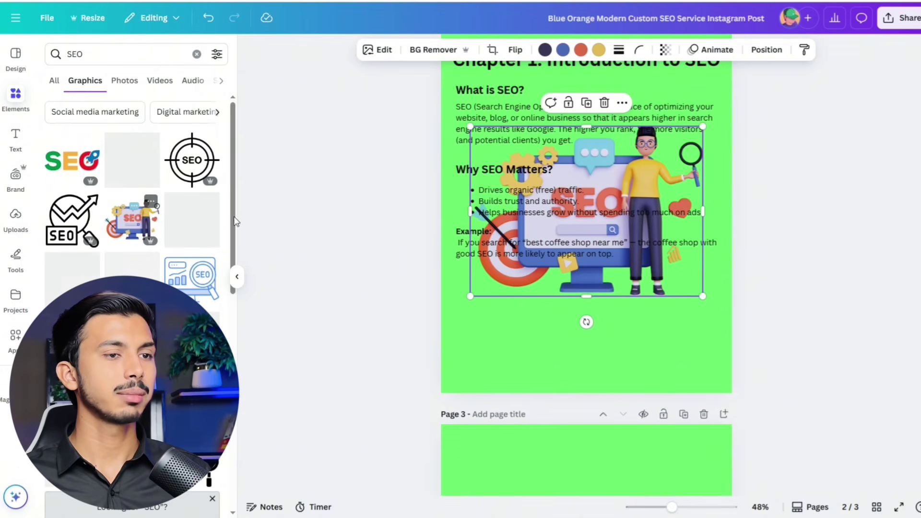
left_click_drag(596, 206, 598, 333)
left_click_drag(617, 379, 708, 321)
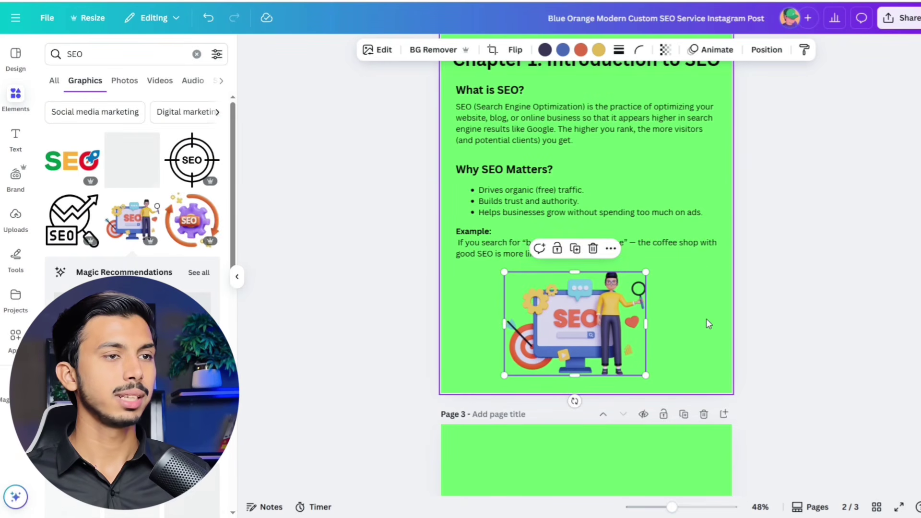
left_click(693, 302)
Step: Add the purple SEO gear graphic with orange arrows and move it from page 2 to the cover page
scroll(704, 307, "up", 3)
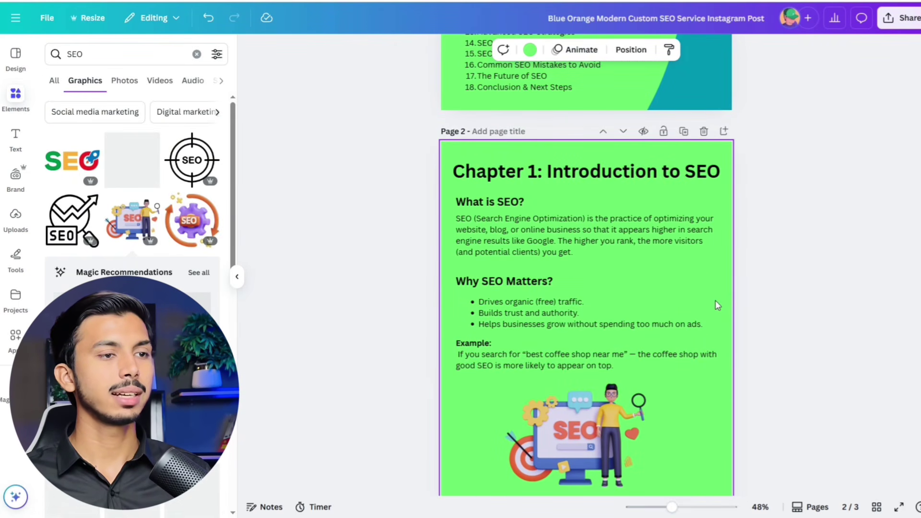
scroll(715, 300, "up", 5)
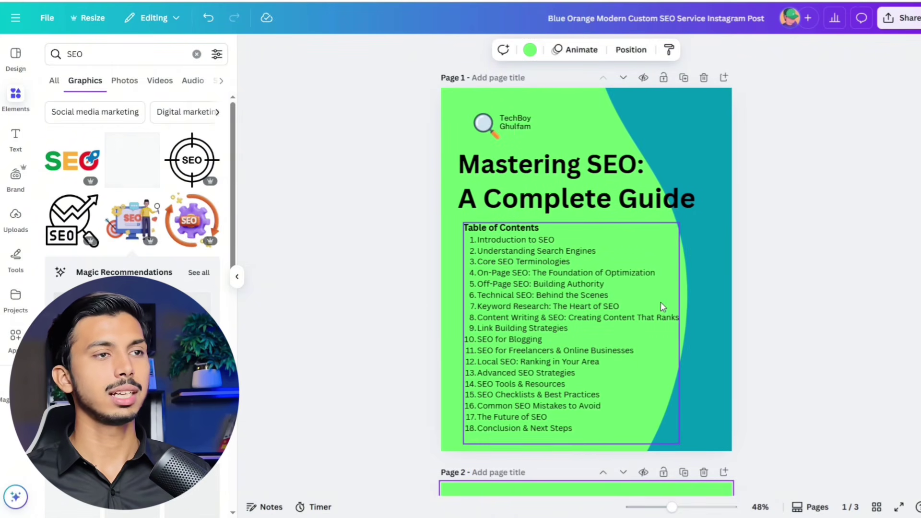
scroll(392, 259, "down", 2)
left_click(174, 230)
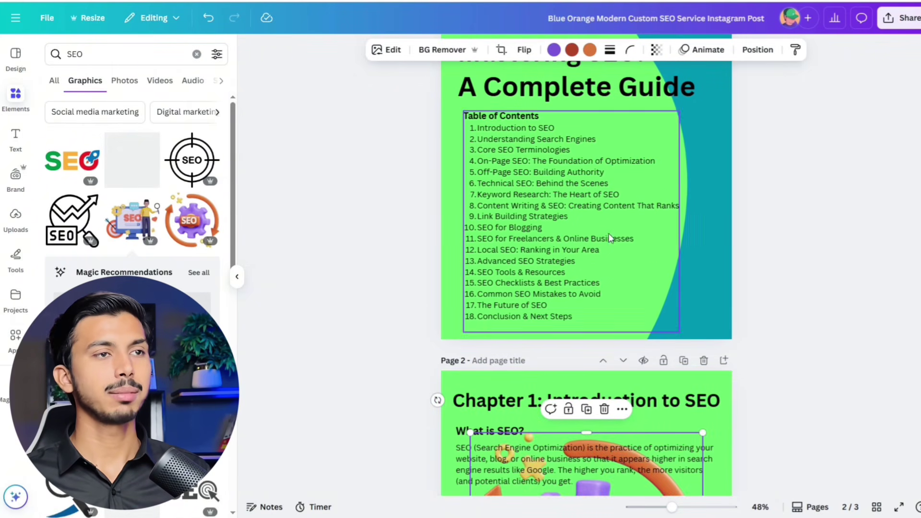
key("ctrl+x")
left_click(705, 288)
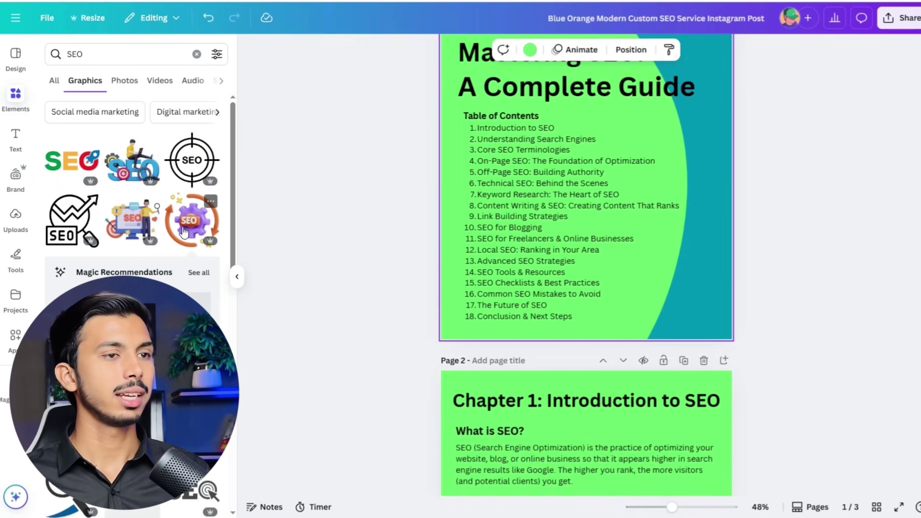
key("ctrl+v")
Step: Shrink the SEO gear graphic and place it in the cover's lower-right corner, over the teal shape
scroll(708, 280, "up", 3)
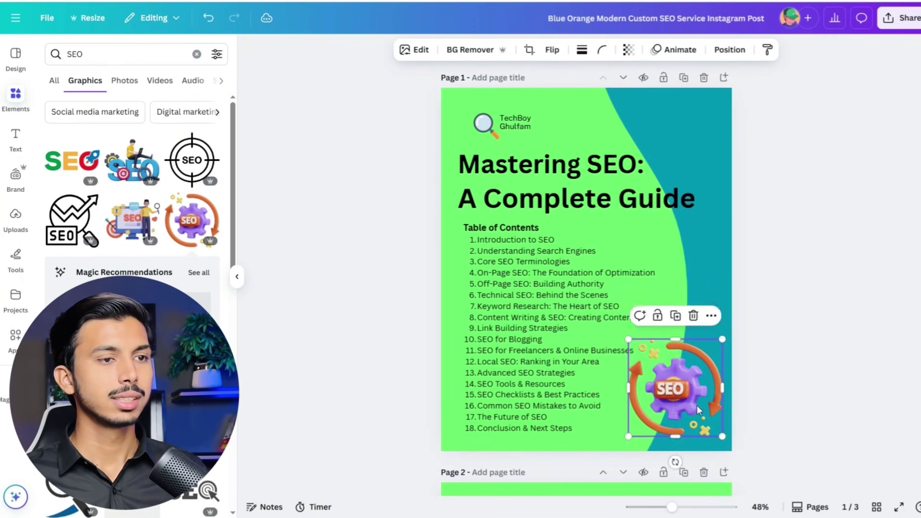
left_click_drag(691, 393, 701, 408)
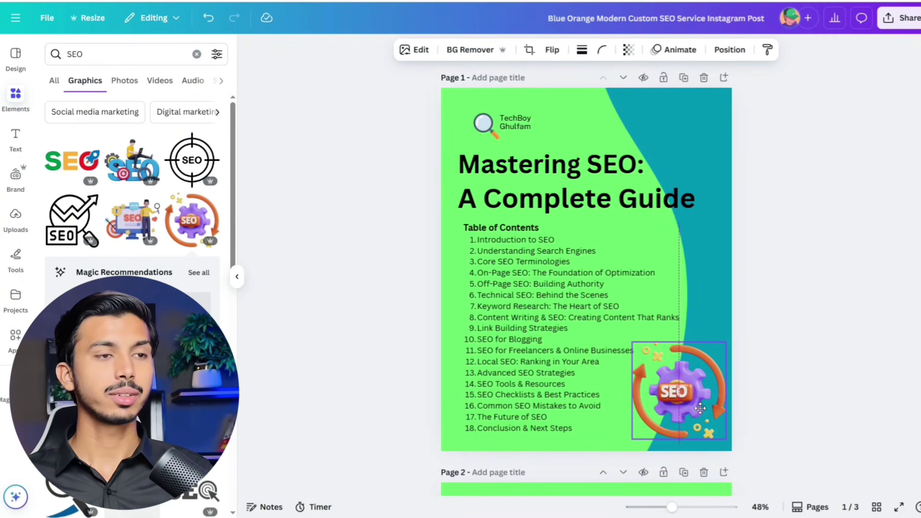
left_click(674, 232)
scroll(674, 232, "down", 5)
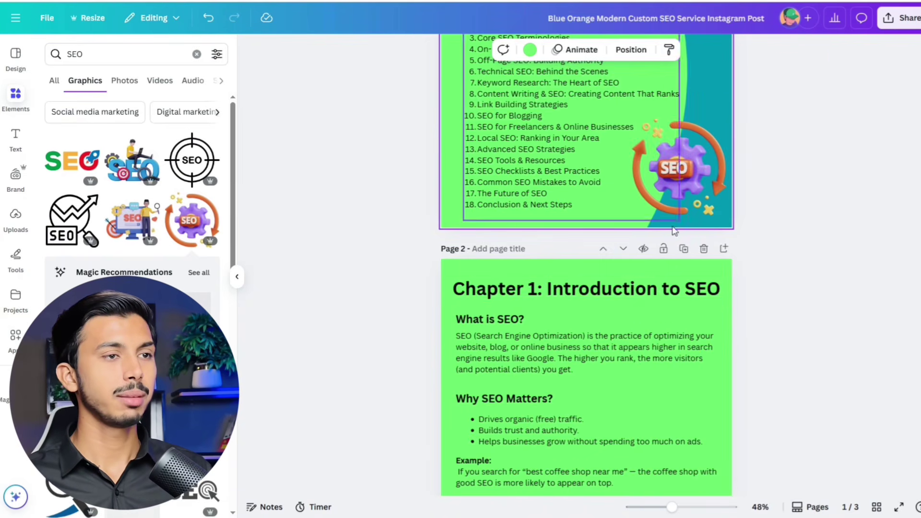
Step: Add a heading reading "Chapter 2: Understanding Search Engines" to the blank page 3
scroll(665, 315, "down", 8)
left_click(631, 325)
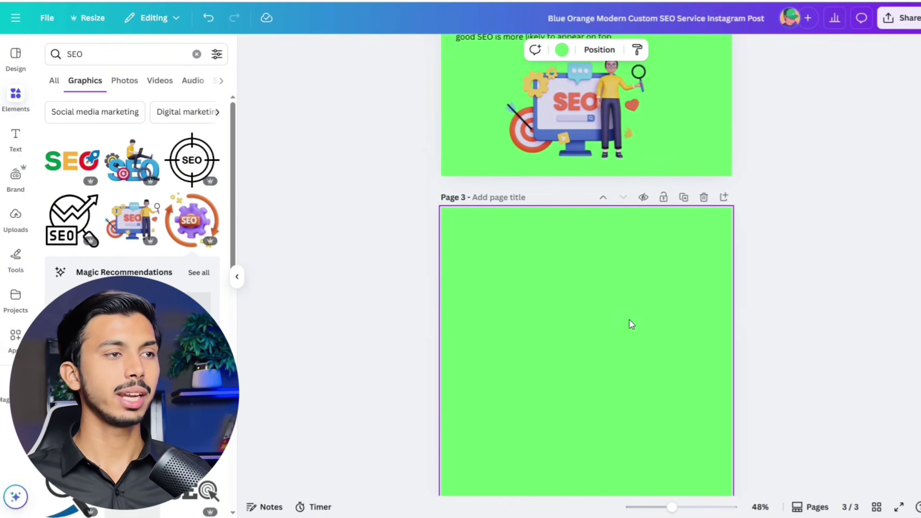
scroll(632, 324, "up", 3)
scroll(592, 333, "down", 5)
scroll(613, 328, "up", 1)
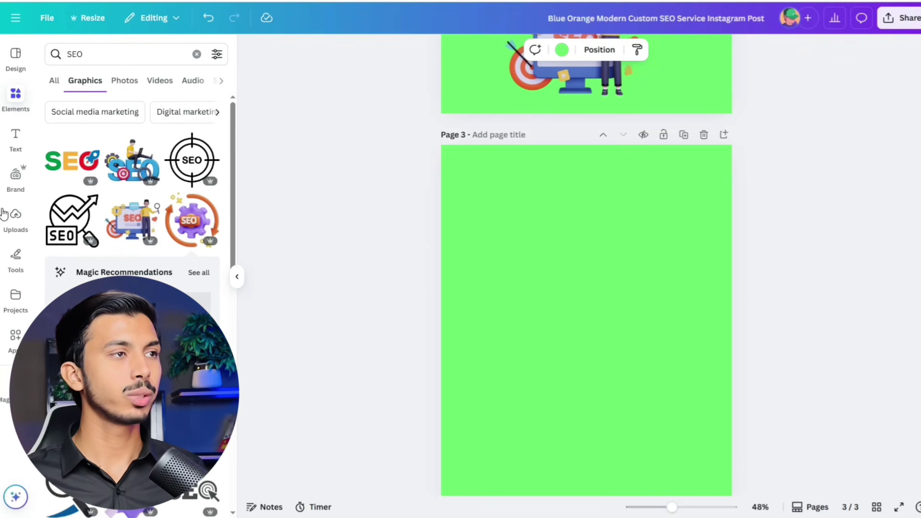
left_click(15, 139)
left_click(119, 213)
key("ctrl+v")
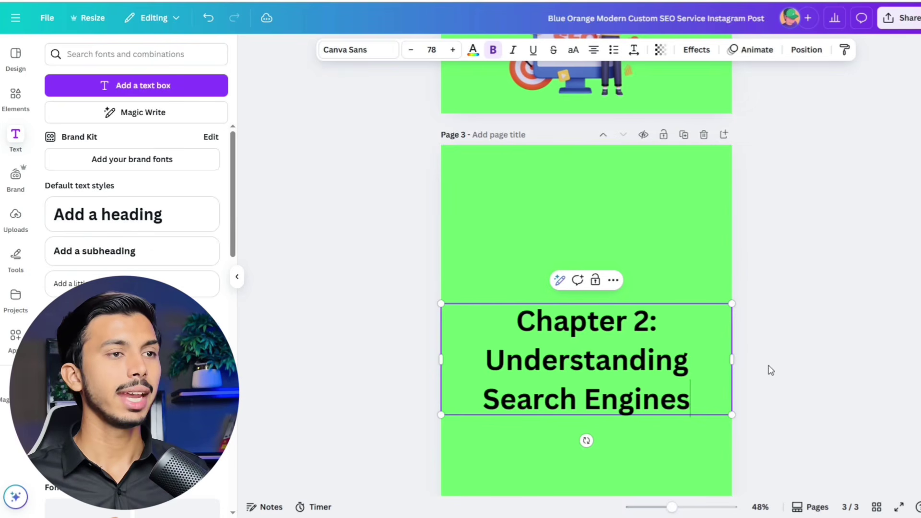
Step: Match the Chapter 2 heading to the Chapter 1 heading's font size of 50 and move it to the top of page 3
scroll(724, 319, "up", 5)
scroll(712, 251, "up", 2)
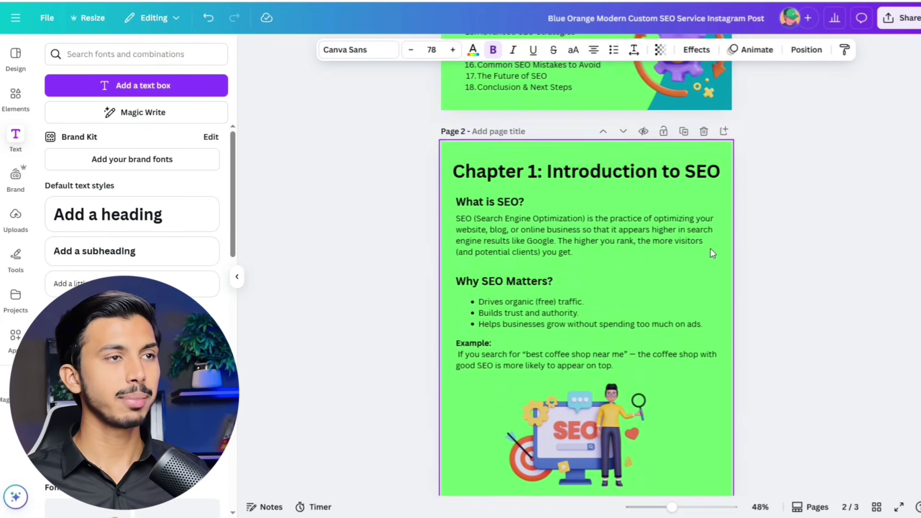
scroll(713, 349, "down", 8)
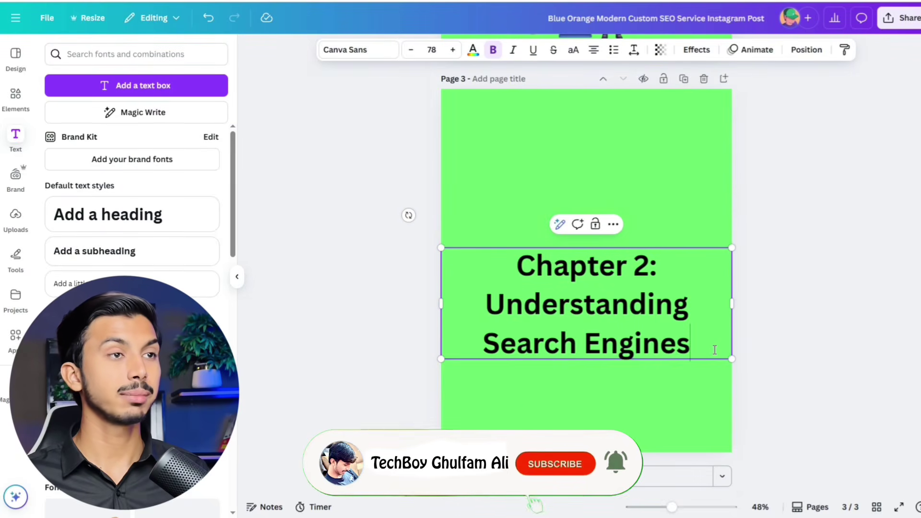
scroll(714, 348, "up", 8)
left_click(626, 175)
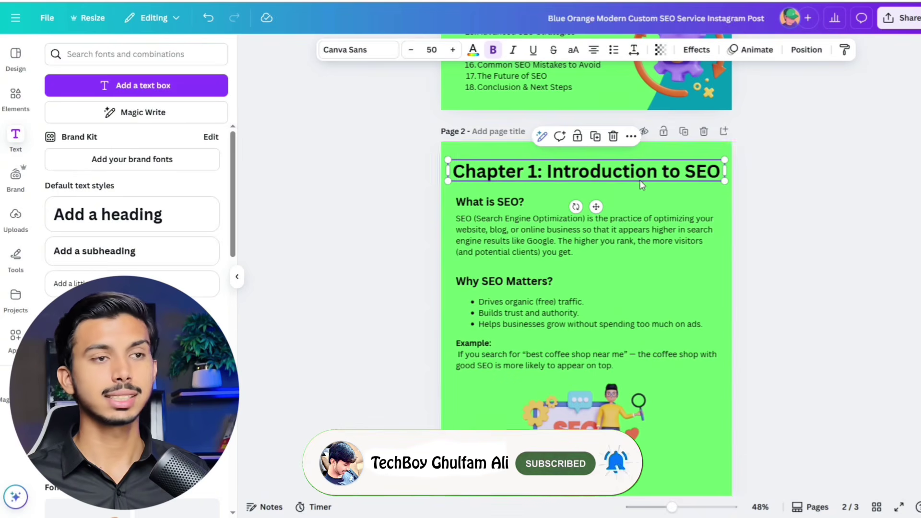
scroll(583, 228, "down", 2)
scroll(583, 224, "down", 6)
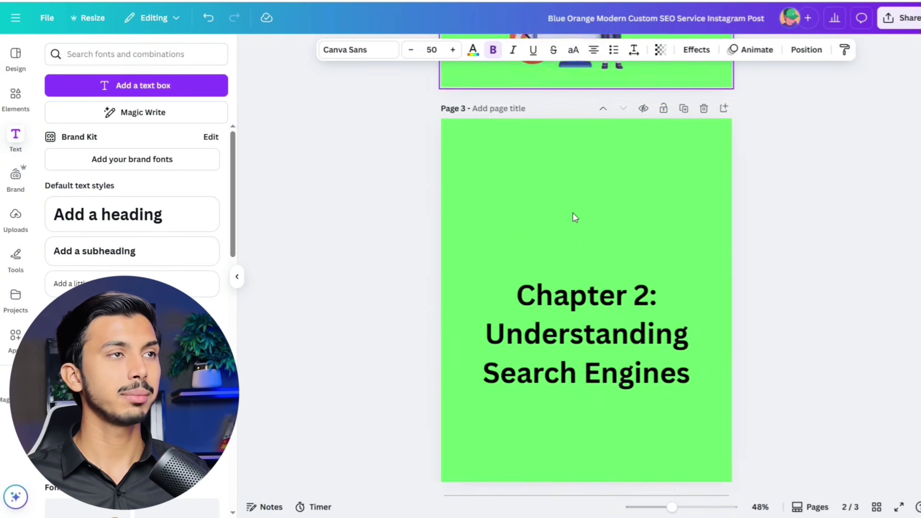
left_click(578, 259)
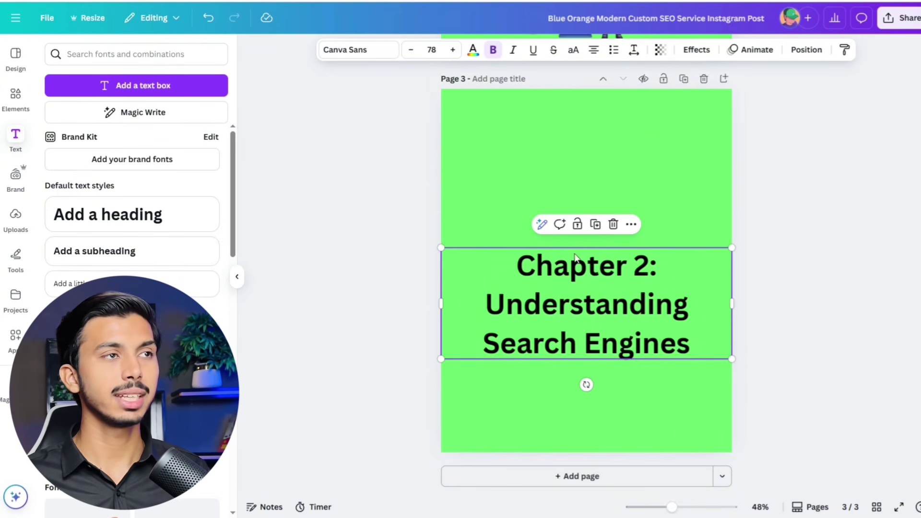
left_click(431, 49)
type("50")
key("Return")
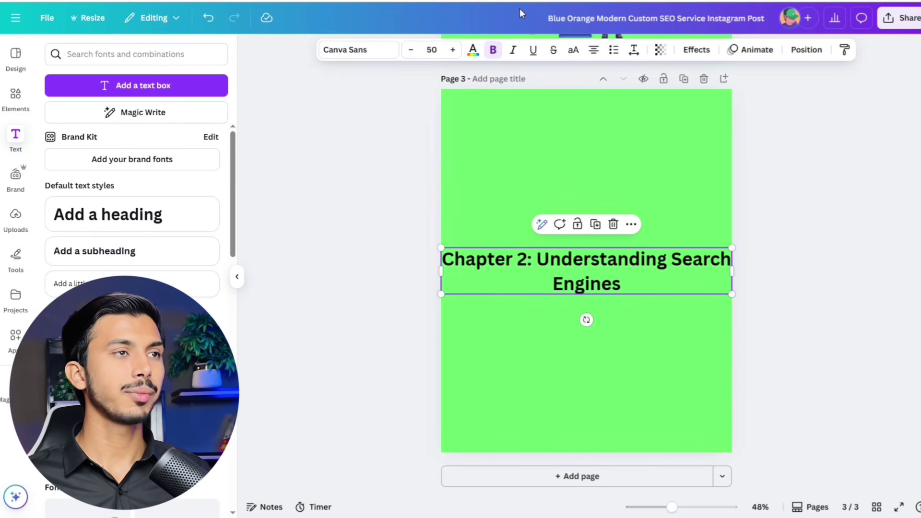
left_click_drag(636, 277, 578, 130)
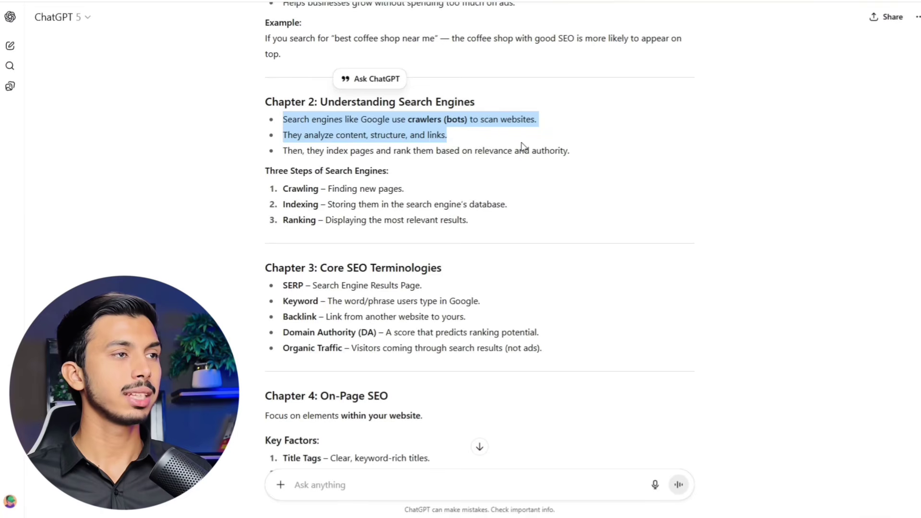
Step: Copy the three Chapter 2 bullets from ChatGPT onto page 3, left-align them, shrink them to about size 22.3 and place them below the heading
left_click_drag(524, 148, 595, 154)
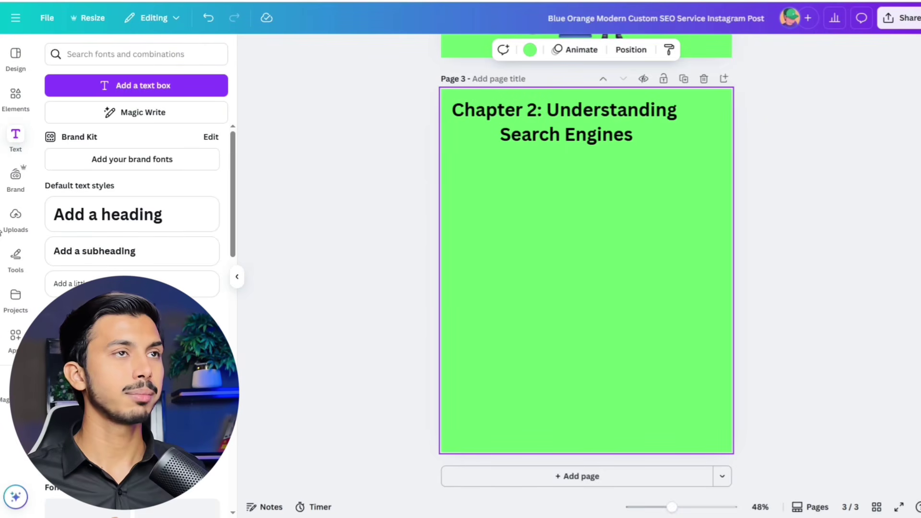
key("ctrl+v")
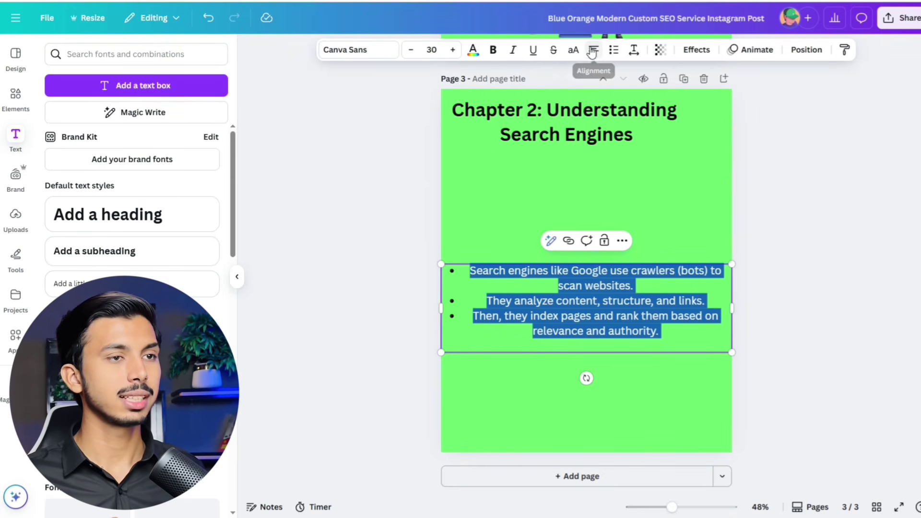
left_click(593, 50)
key("Escape")
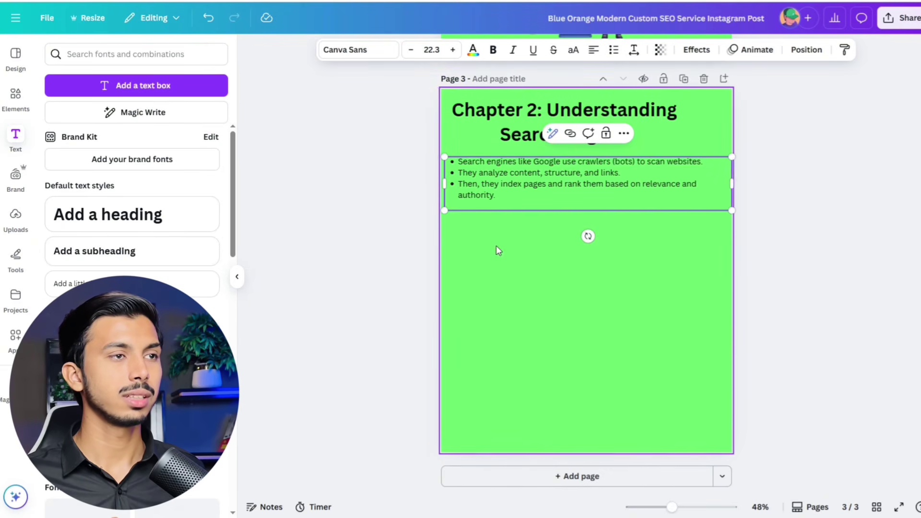
left_click_drag(490, 182, 499, 186)
left_click(523, 240)
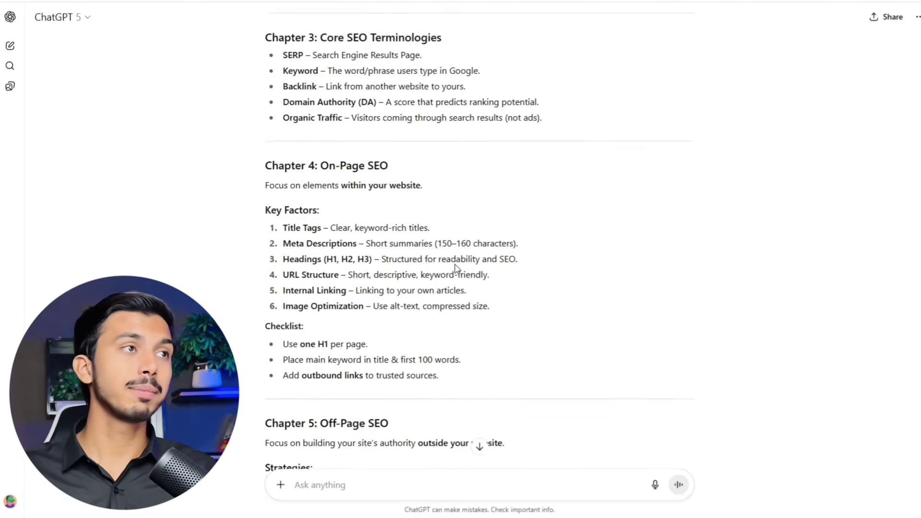
Step: Review the eBook's cover and Chapter 1 page, and read through ChatGPT's remaining chapter text up to Chapter 18: Conclusion
scroll(459, 268, "down", 3)
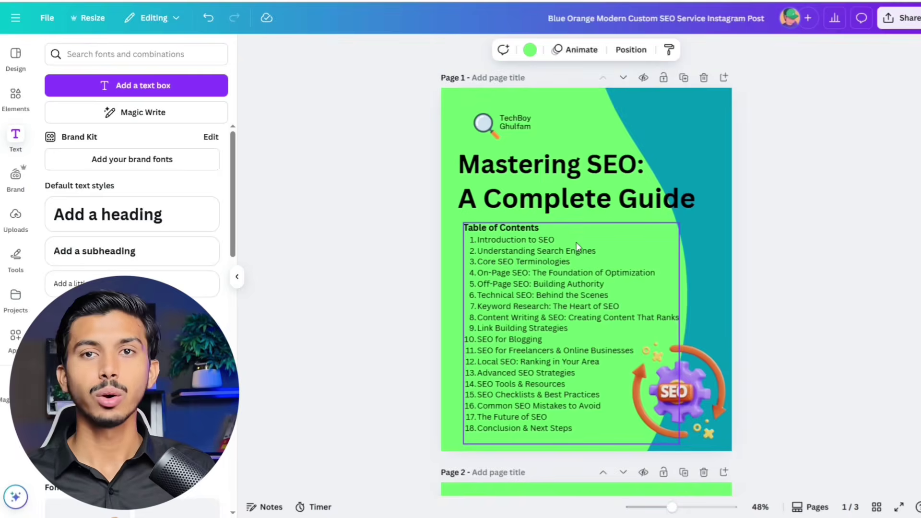
scroll(704, 290, "down", 6)
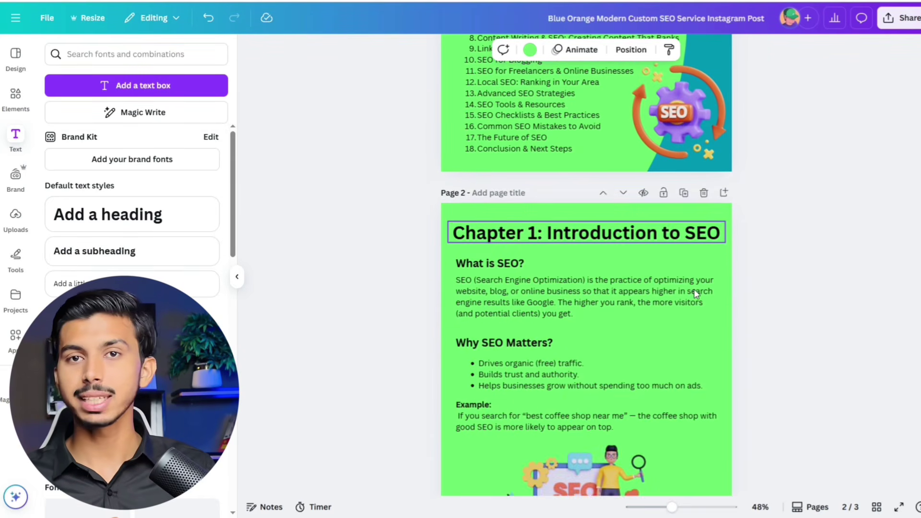
scroll(696, 294, "up", 4)
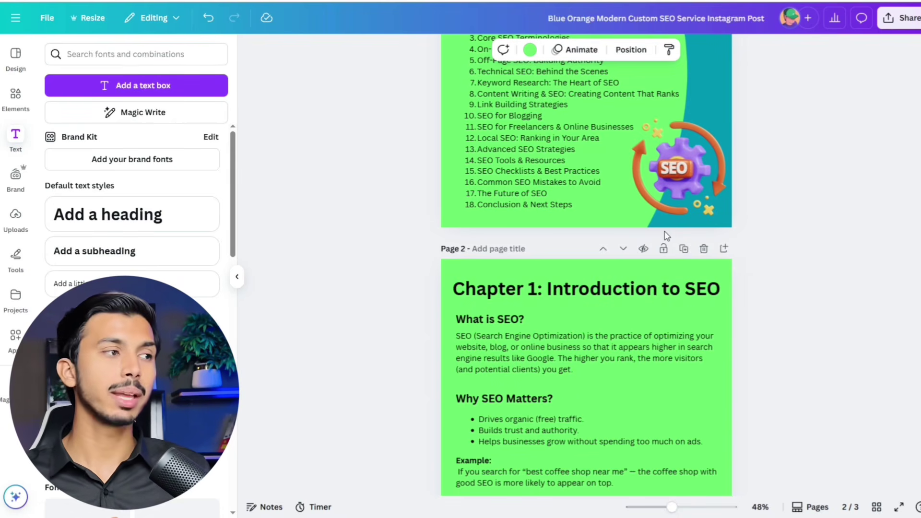
scroll(671, 327, "down", 10)
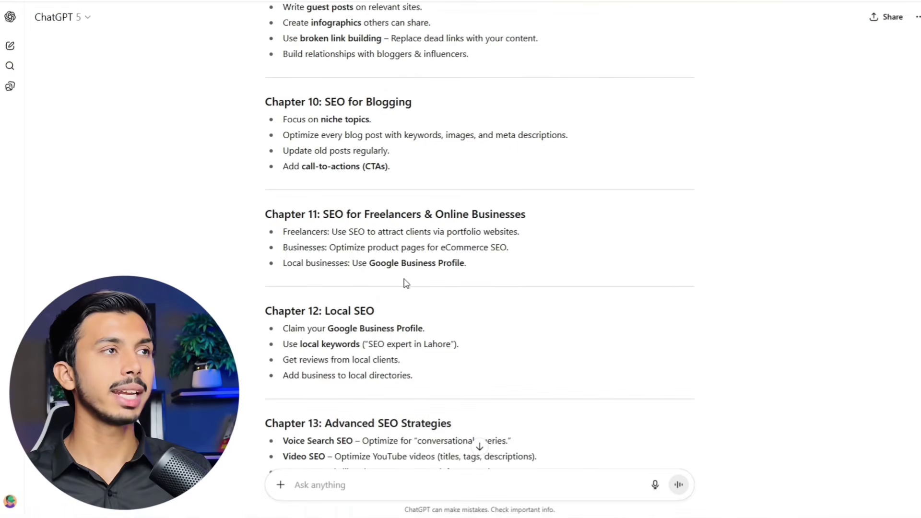
scroll(406, 286, "down", 9)
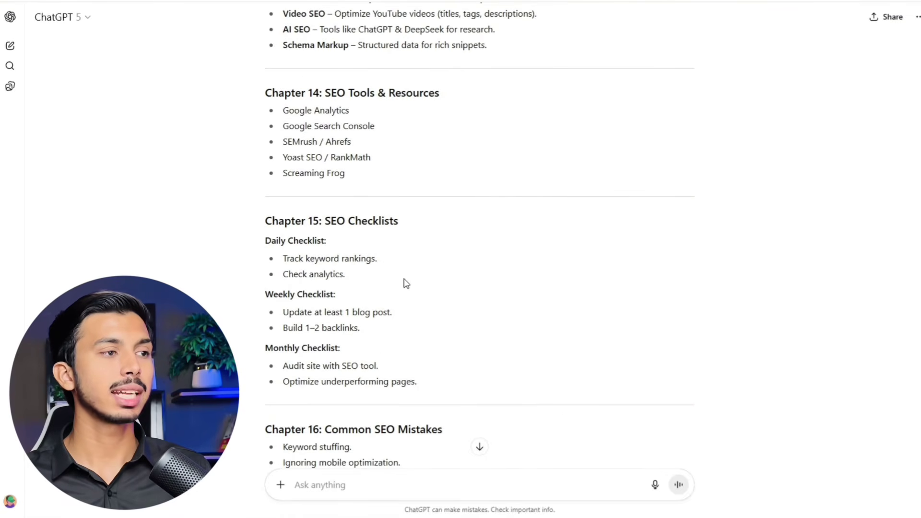
scroll(405, 283, "down", 10)
scroll(405, 283, "up", 1)
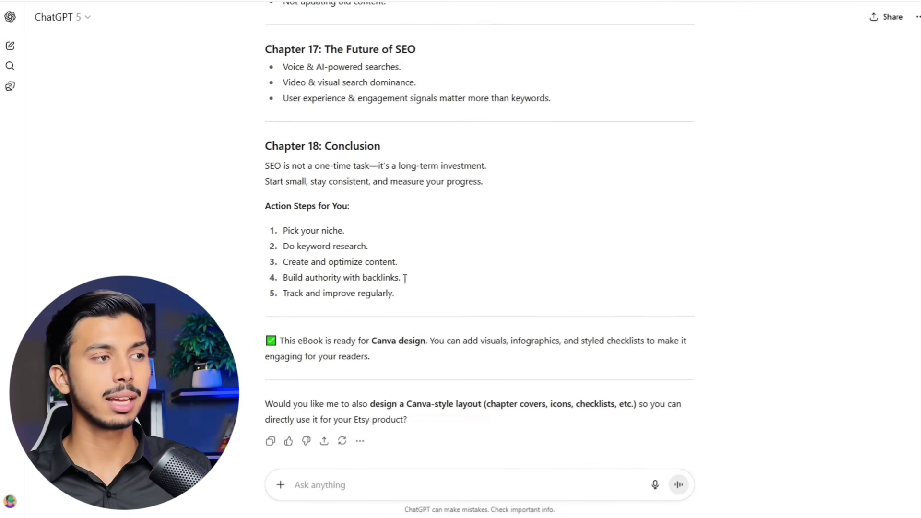
scroll(405, 279, "down", 1)
scroll(405, 279, "up", 1)
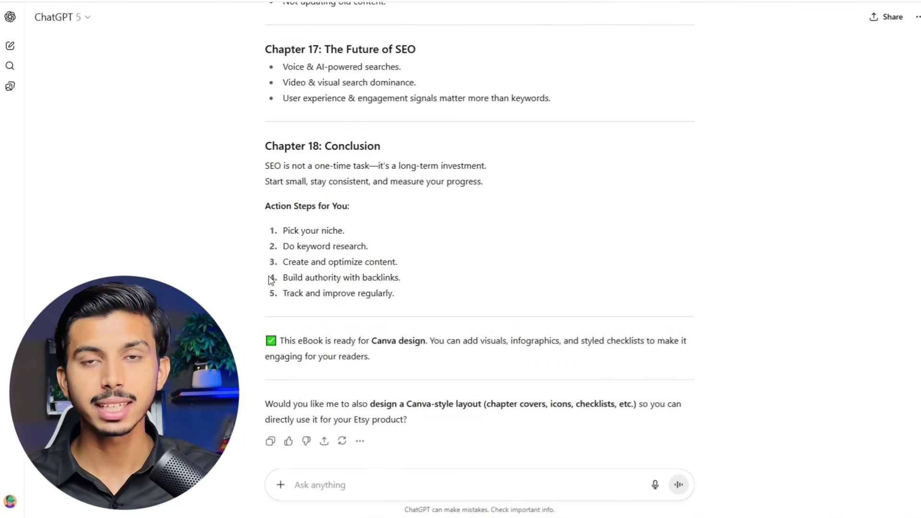
scroll(367, 303, "down", 1)
scroll(369, 306, "up", 2)
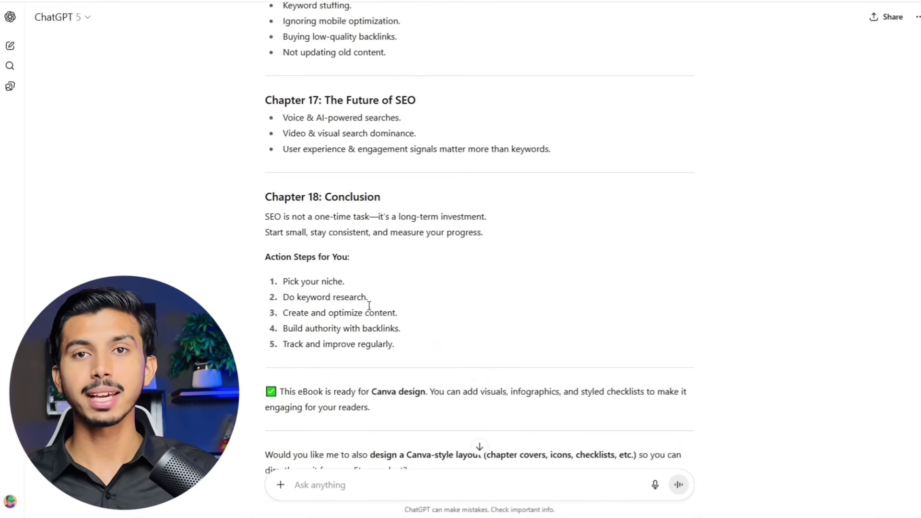
scroll(369, 306, "down", 1)
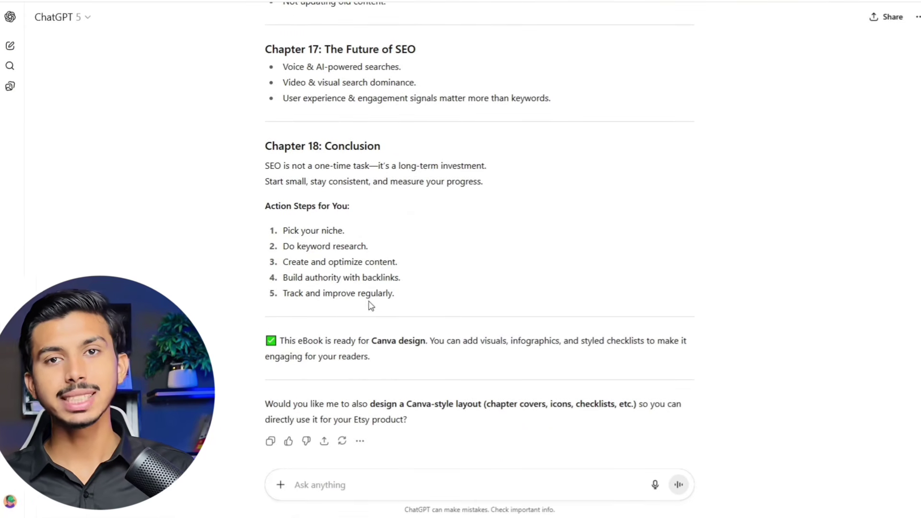